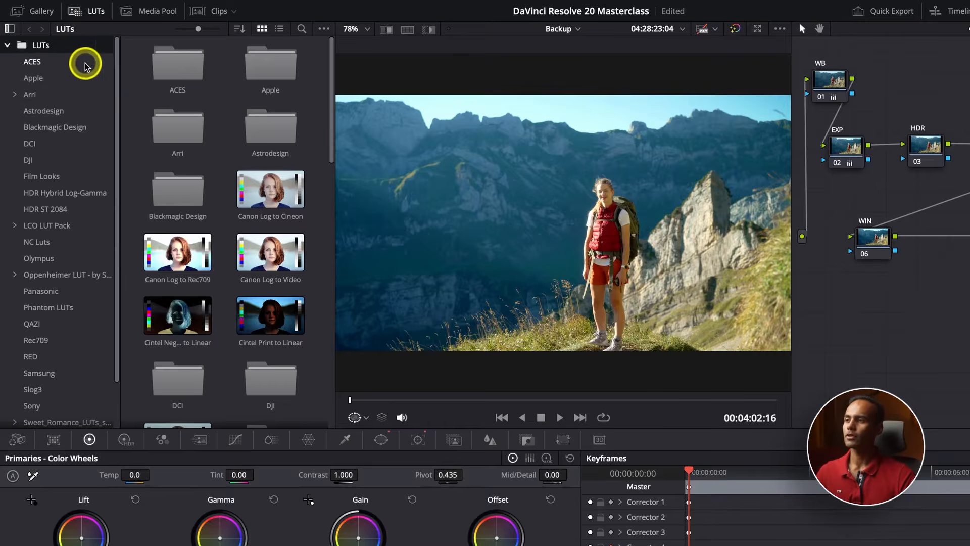
Reveal the LUTs folder in Finder and look through its subfolders, picking out Rec709 and LCO LUT Pack.
{"action": "right_click", "coordinate": [43, 45]}
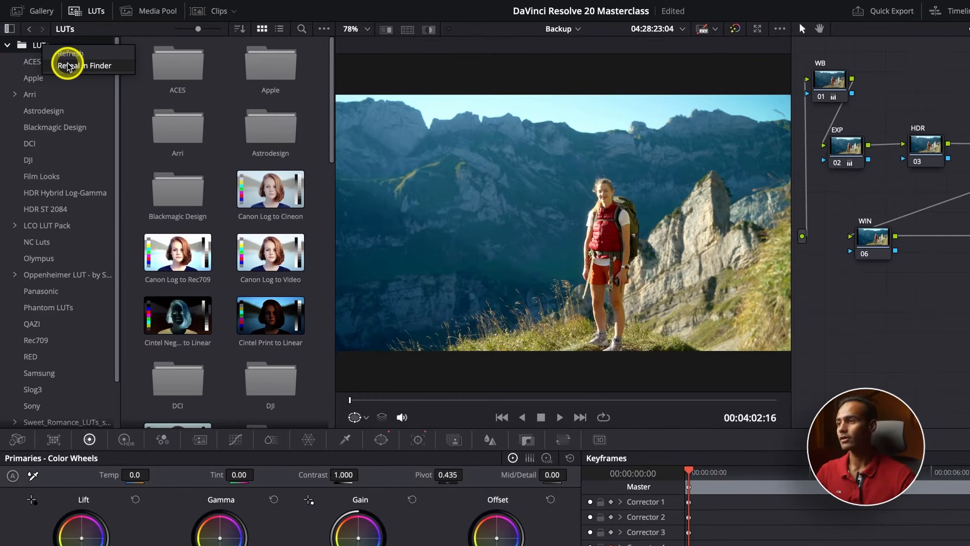
{"action": "left_click", "coordinate": [68, 66]}
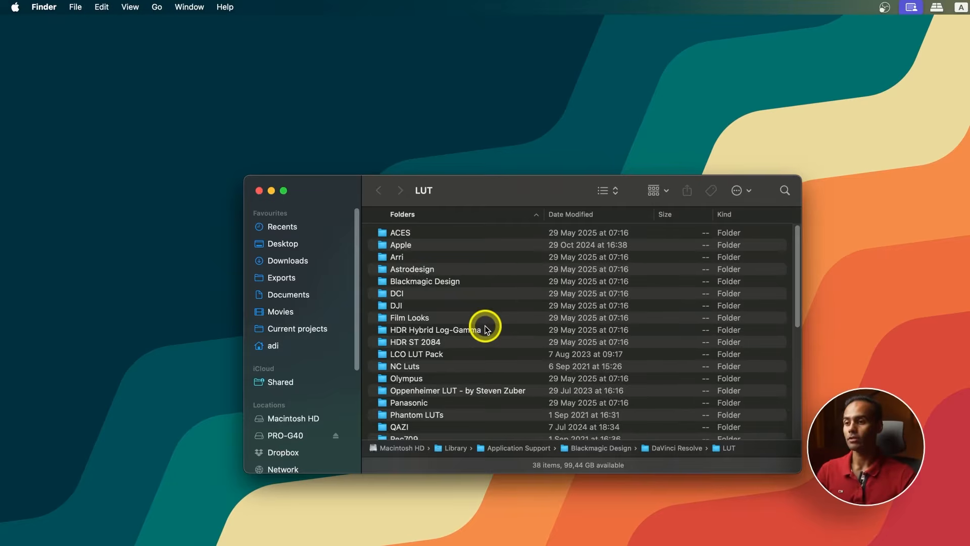
{"action": "scroll", "coordinate": [486, 329], "scroll_direction": "down", "scroll_amount": 10}
{"action": "scroll", "coordinate": [486, 330], "scroll_direction": "up", "scroll_amount": 10}
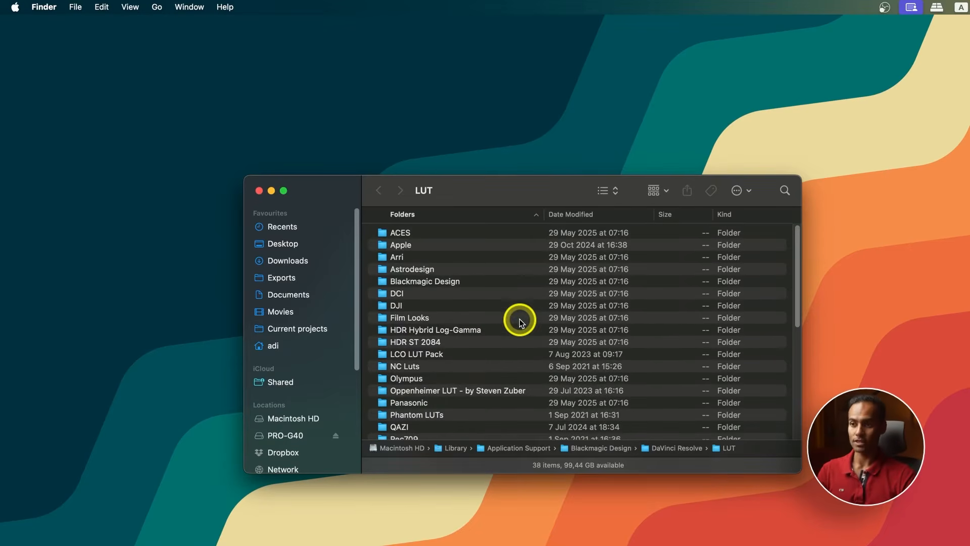
{"action": "scroll", "coordinate": [521, 322], "scroll_direction": "down", "scroll_amount": 2}
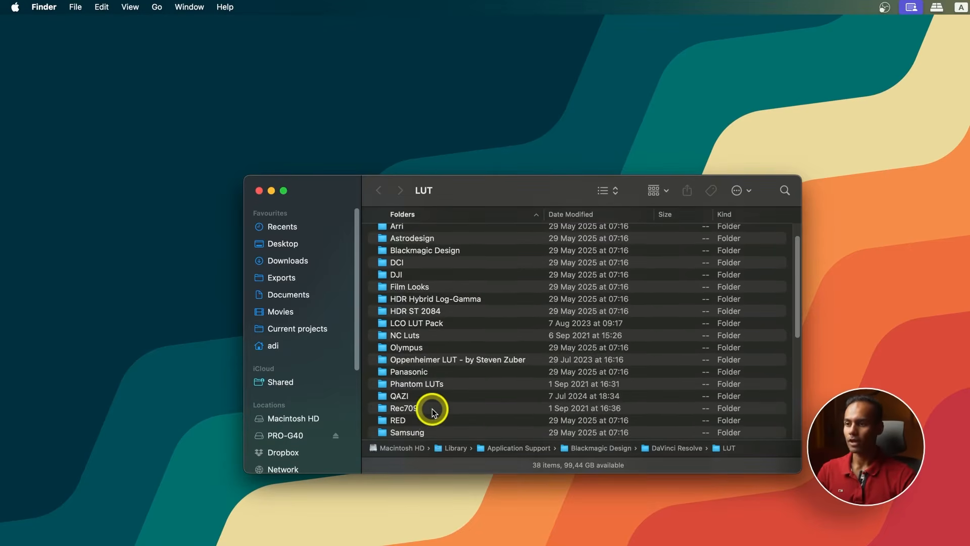
{"action": "left_click", "coordinate": [432, 409]}
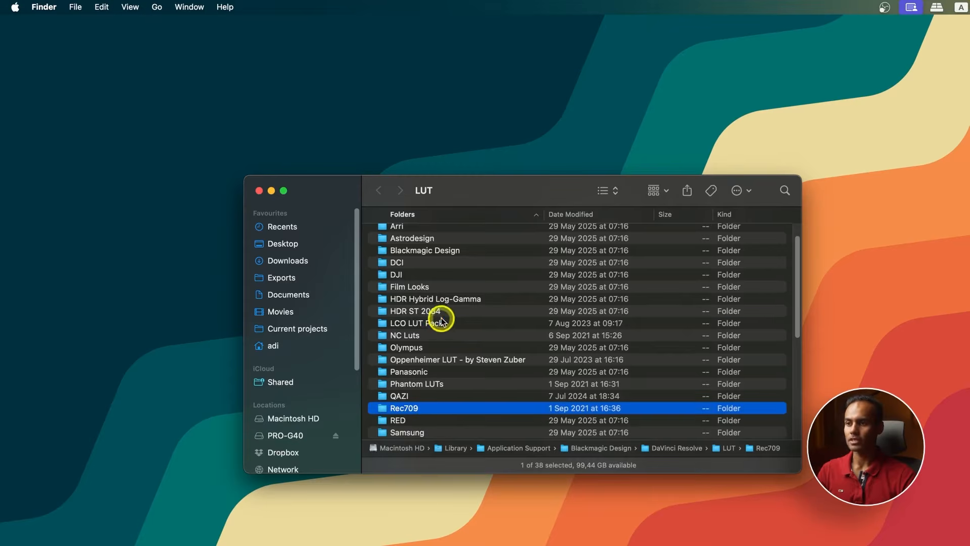
{"action": "left_click", "coordinate": [432, 323]}
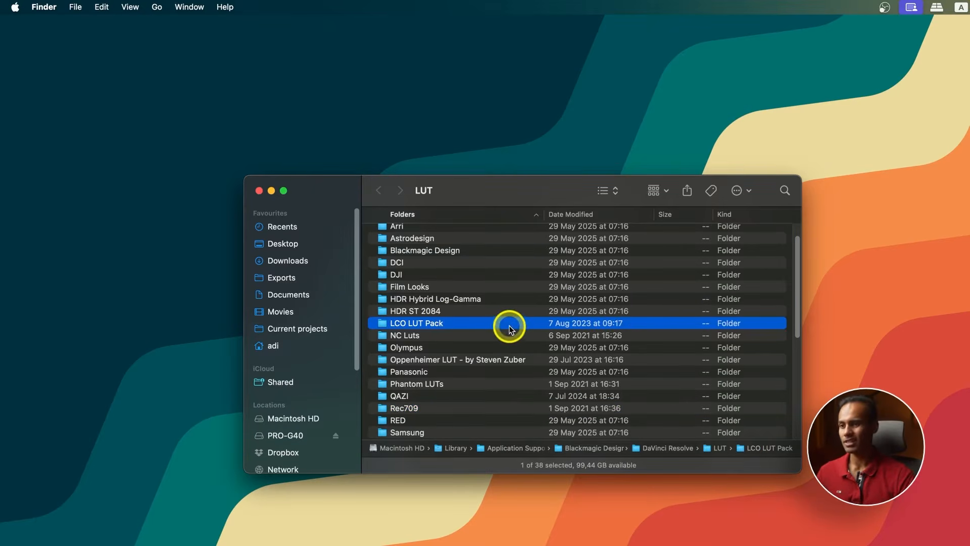
Switch back to DaVinci Resolve, refresh the LUTs library and open the LCO LUT Pack folder.
{"action": "key", "text": "ctrl+Right"}
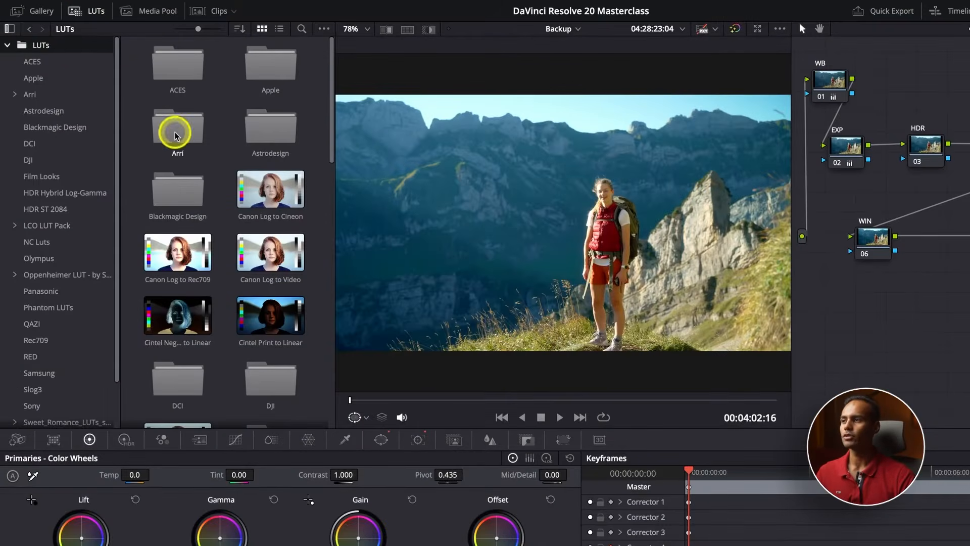
{"action": "right_click", "coordinate": [52, 47]}
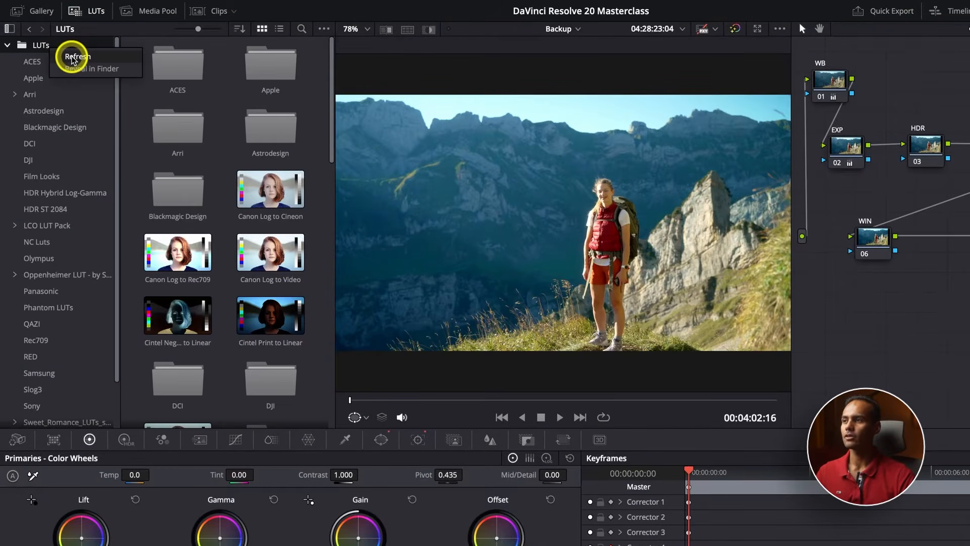
{"action": "left_click", "coordinate": [73, 57]}
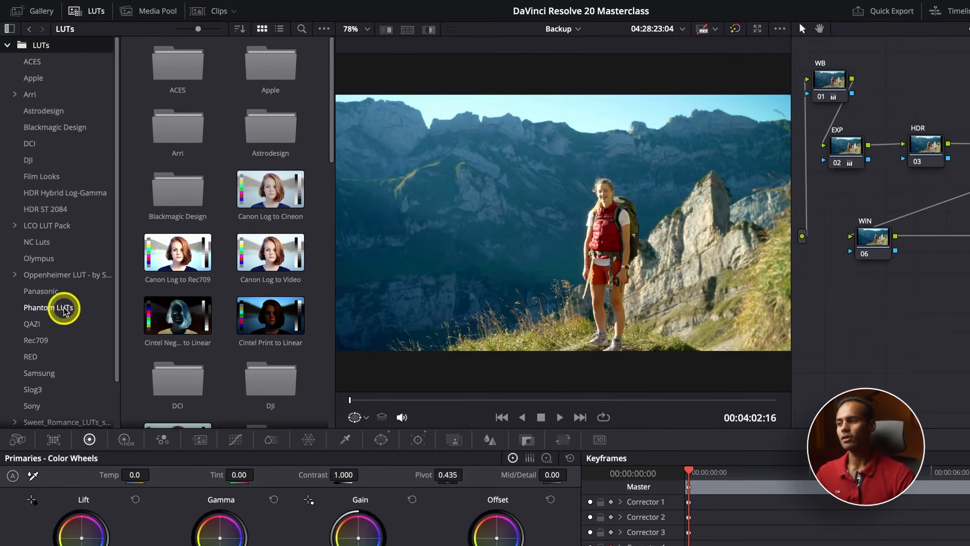
{"action": "left_click", "coordinate": [51, 342]}
{"action": "left_click", "coordinate": [60, 226]}
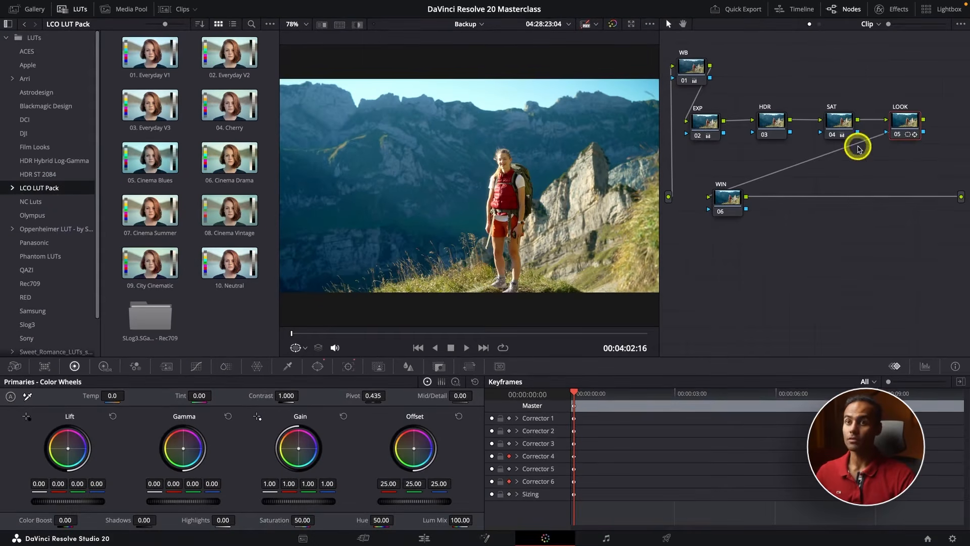
Go to the frame at 04:28:28:04 and delete the WIN node from the node graph.
{"action": "left_click_drag", "start_coordinate": [725, 201], "coordinate": [711, 204]}
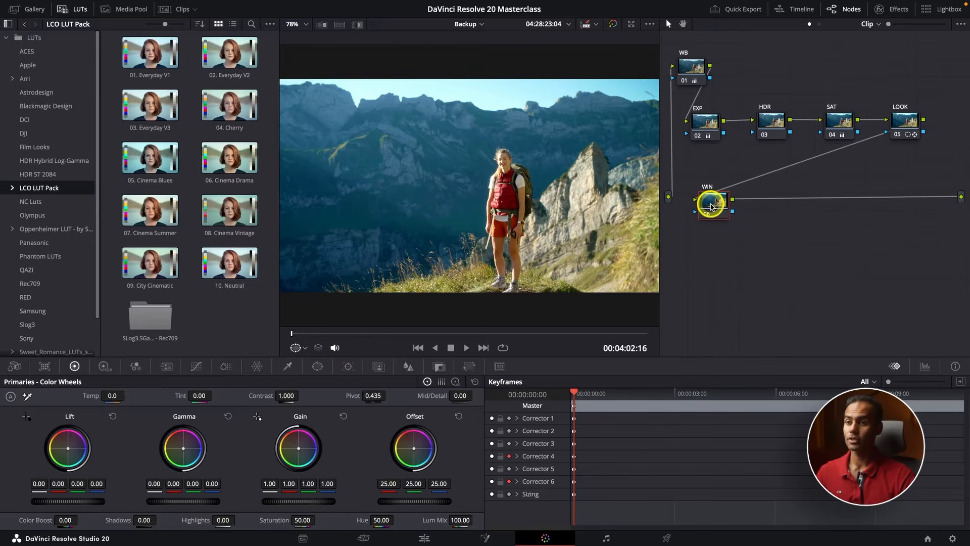
{"action": "left_click", "coordinate": [447, 333]}
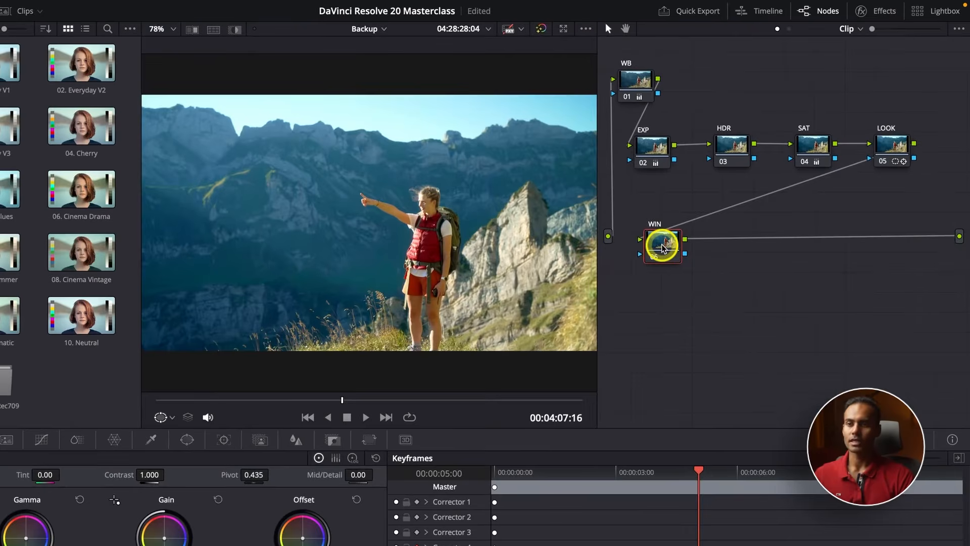
{"action": "key", "text": "Delete"}
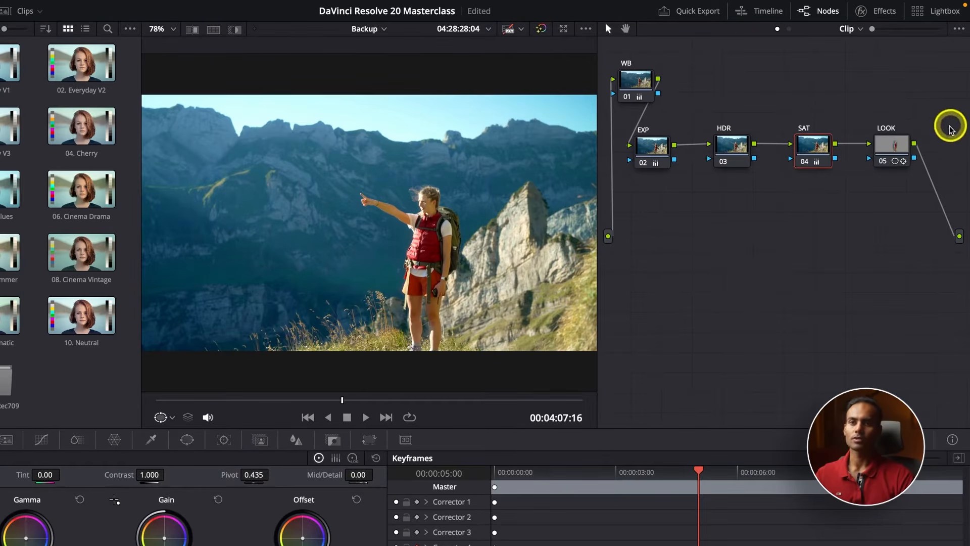
Add an outside node after the LOOK node and place it below the existing row of nodes.
{"action": "left_click", "coordinate": [892, 148]}
{"action": "key", "text": "alt+o"}
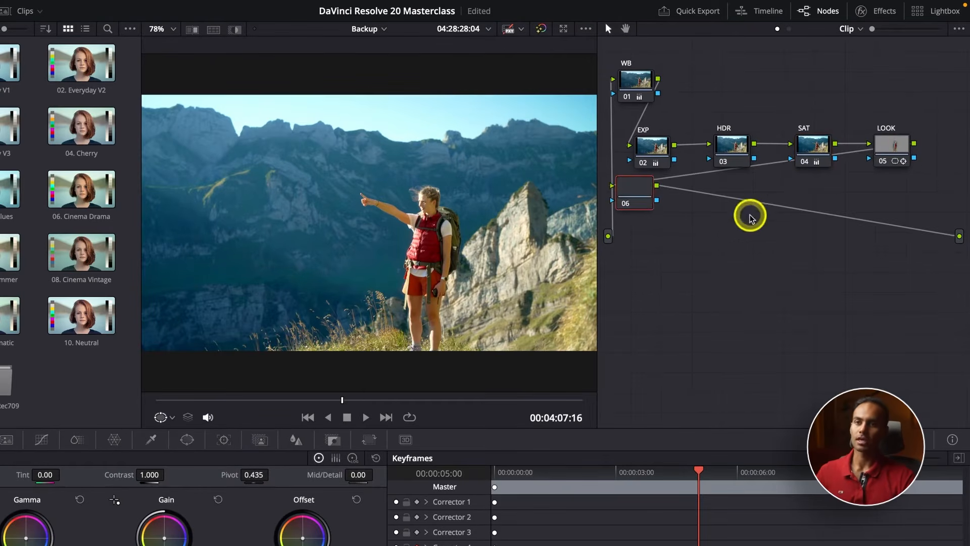
{"action": "left_click_drag", "start_coordinate": [643, 205], "coordinate": [681, 257]}
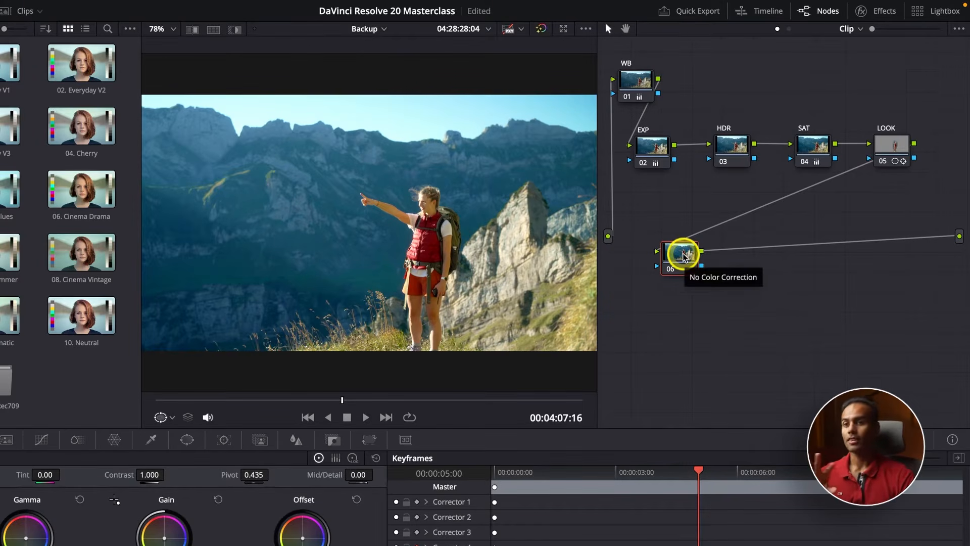
Label the new outside node LUT and reposition it below the EXP node.
{"action": "left_click", "coordinate": [812, 147]}
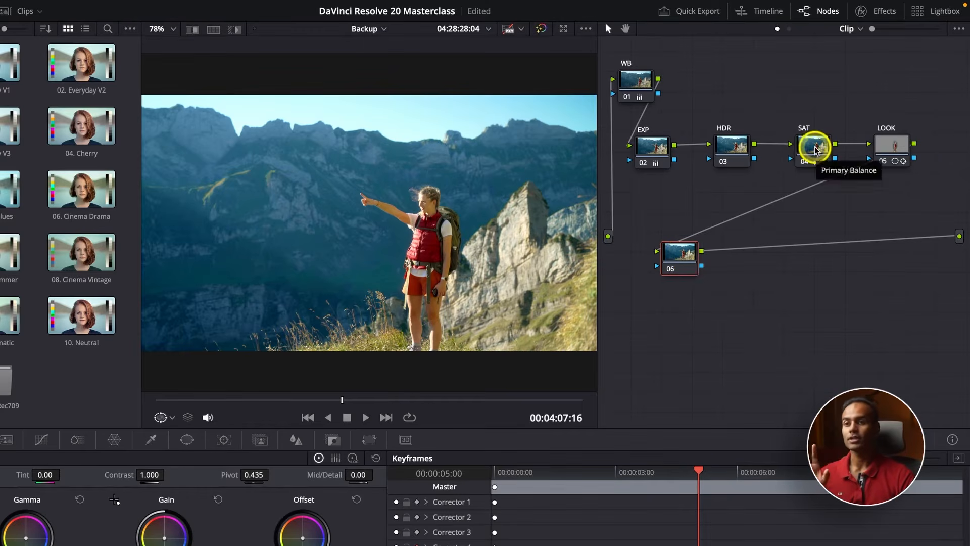
{"action": "left_click", "coordinate": [650, 149]}
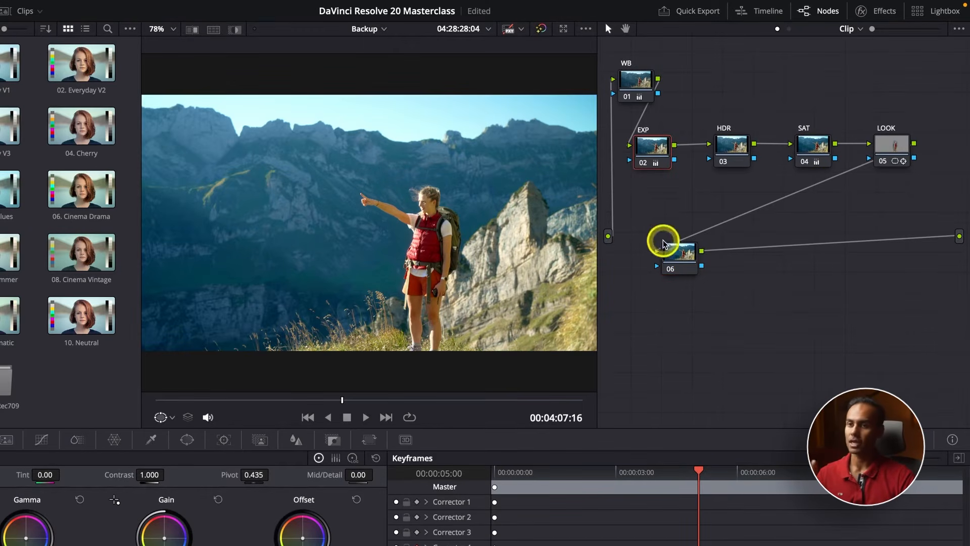
{"action": "right_click", "coordinate": [686, 262]}
{"action": "left_click", "coordinate": [713, 288]}
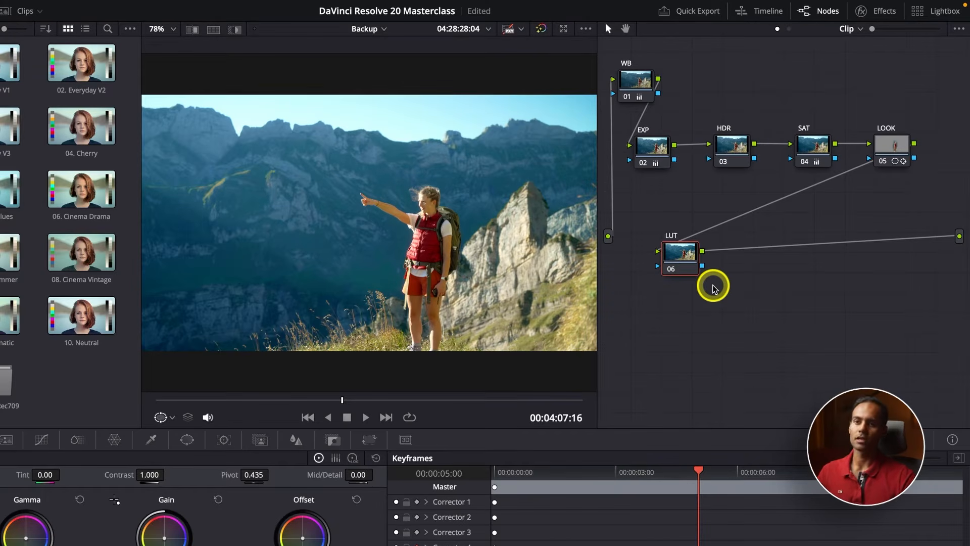
{"action": "left_click_drag", "start_coordinate": [695, 265], "coordinate": [670, 256]}
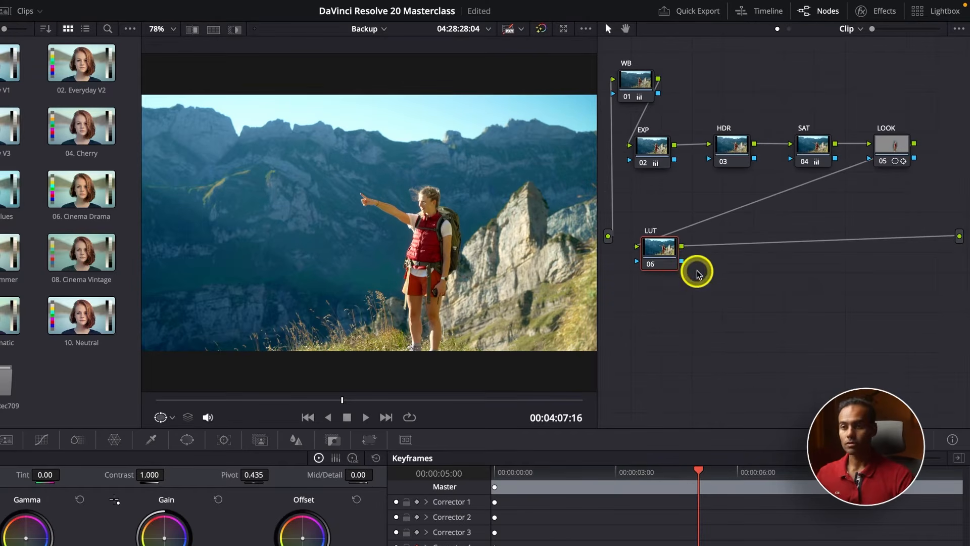
{"action": "left_click_drag", "start_coordinate": [657, 262], "coordinate": [665, 263]}
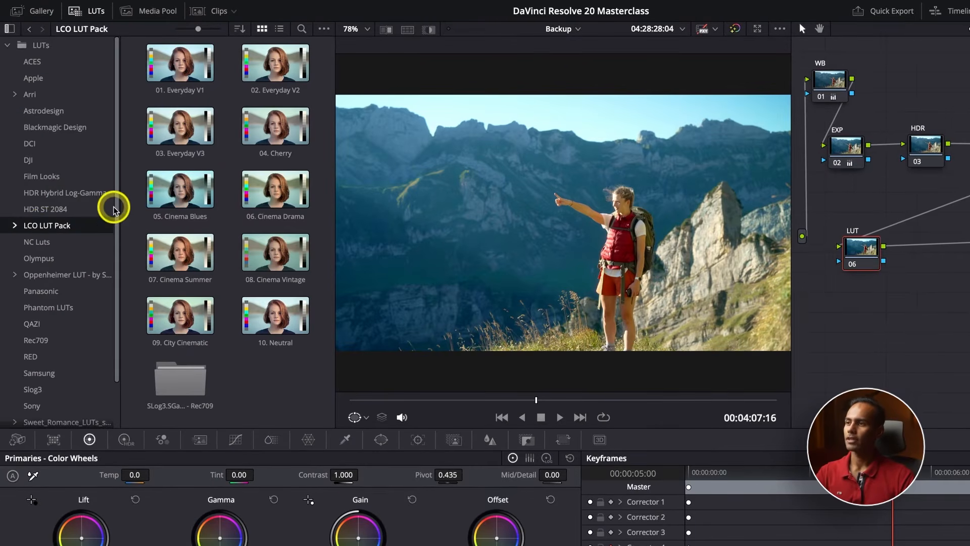
Try the 01. Everyday V1 LUT on the LUT node and inspect the graded clip full screen.
{"action": "right_click", "coordinate": [173, 75]}
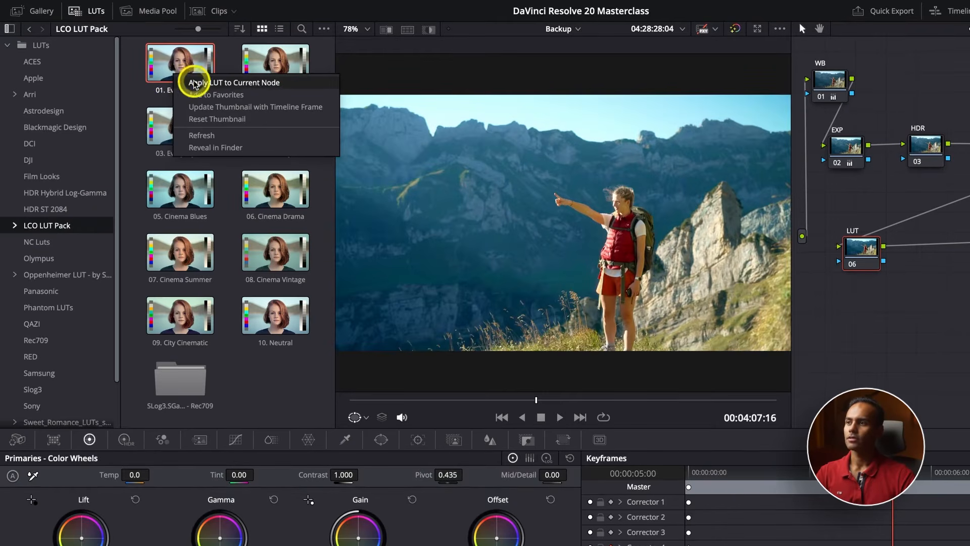
{"action": "left_click", "coordinate": [209, 86]}
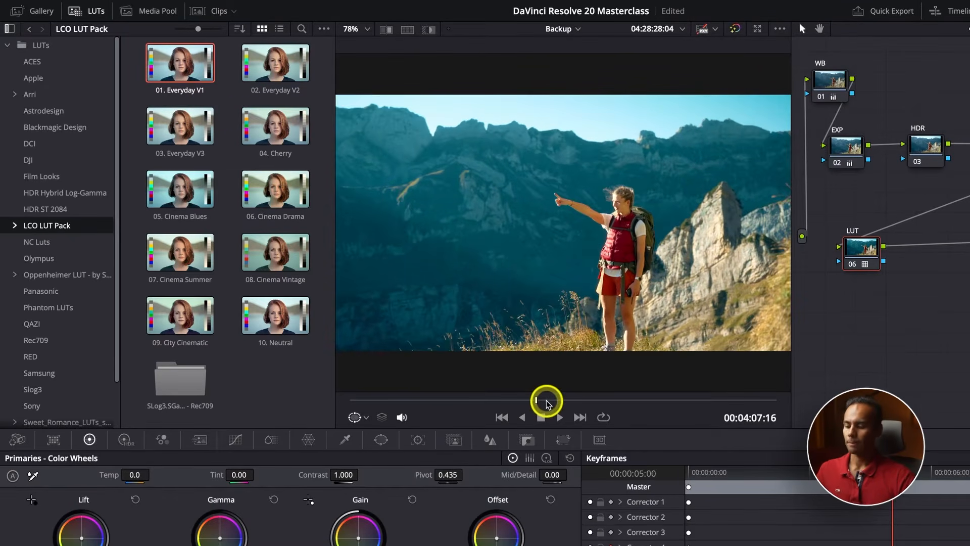
{"action": "key", "text": "p"}
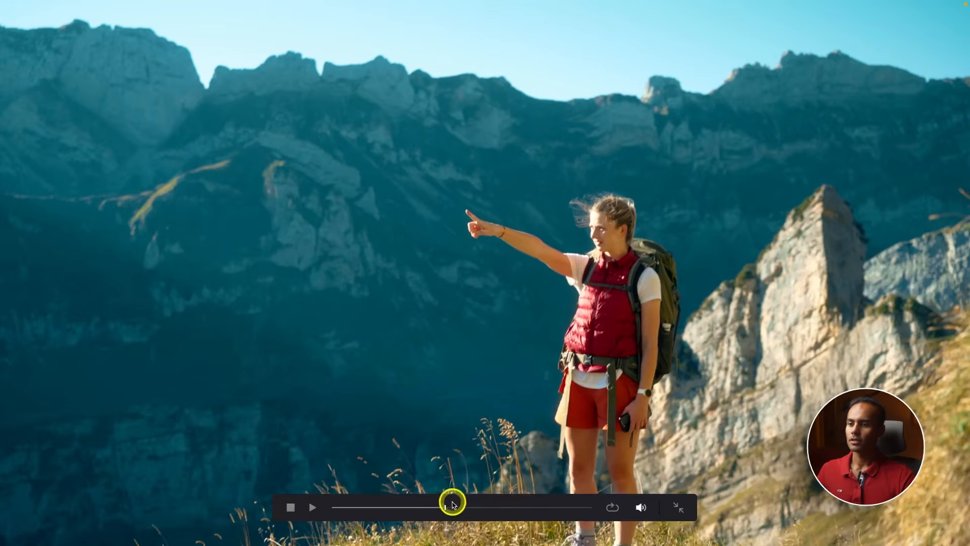
{"action": "left_click_drag", "start_coordinate": [453, 508], "coordinate": [458, 509]}
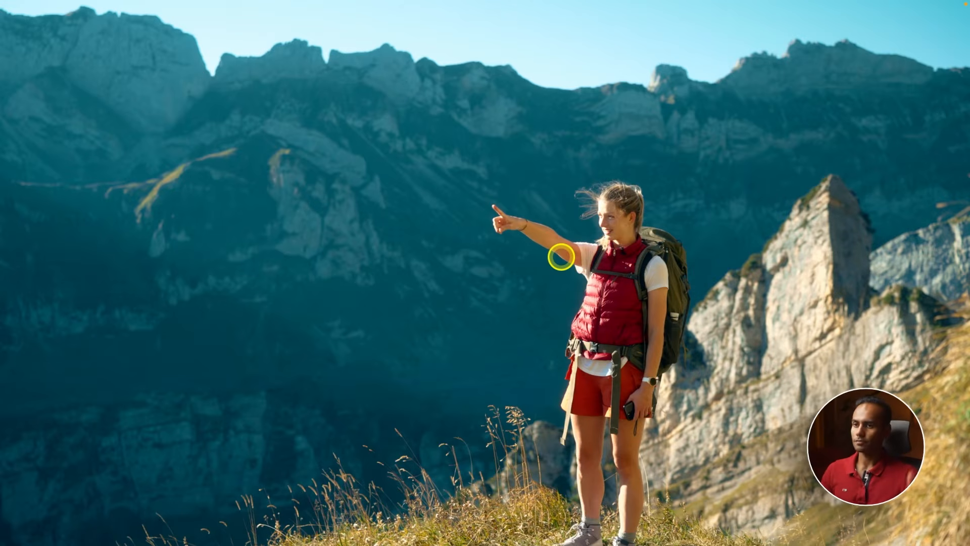
{"action": "mouse_move", "coordinate": [545, 247]}
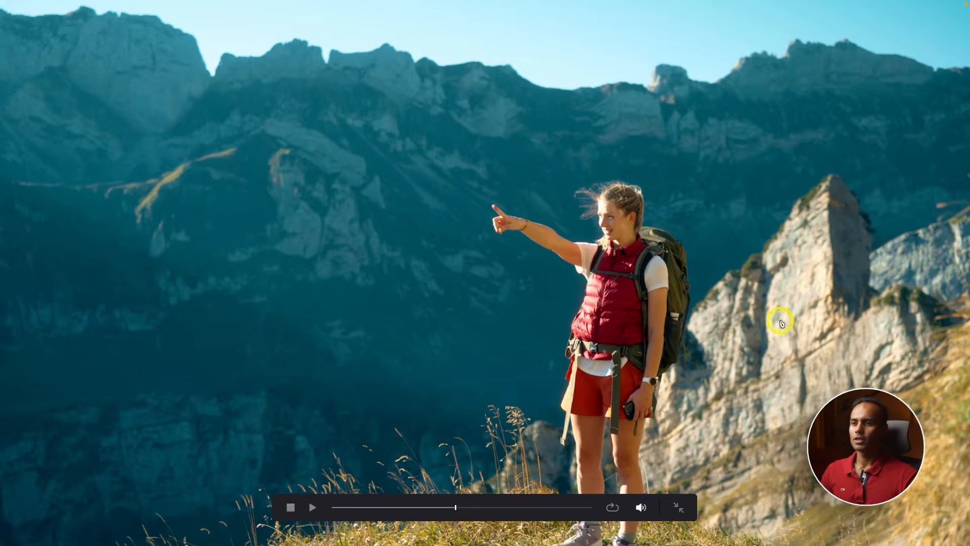
{"action": "key", "text": "Escape"}
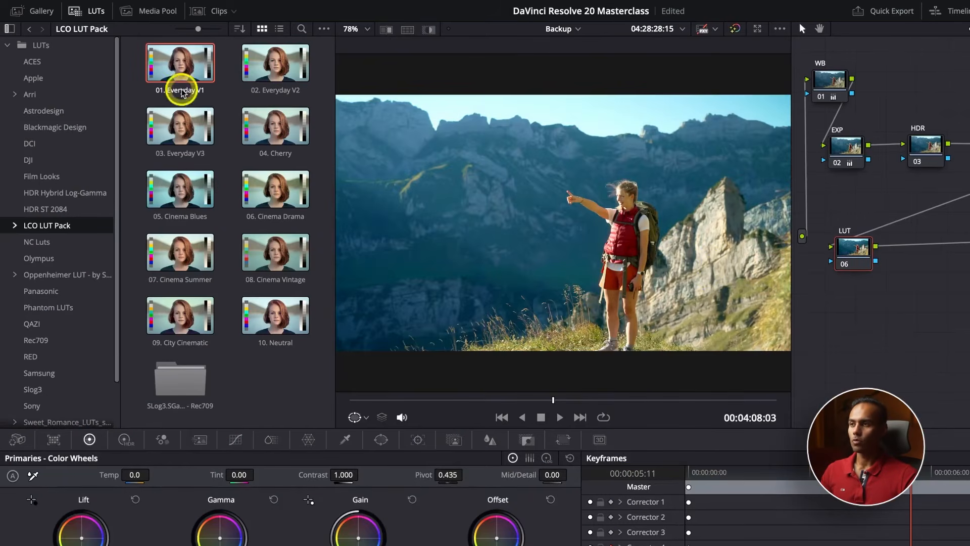
Apply the 02. Everyday V2 LUT to the LUT node, compare it on and off full screen, and move the node slightly lower.
{"action": "double_click", "coordinate": [278, 68]}
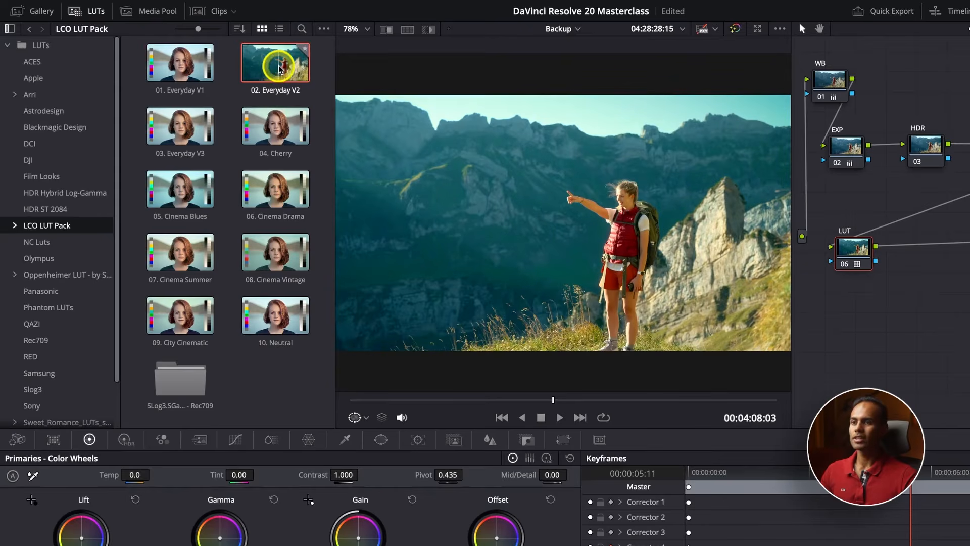
{"action": "key", "text": "ctrl+f"}
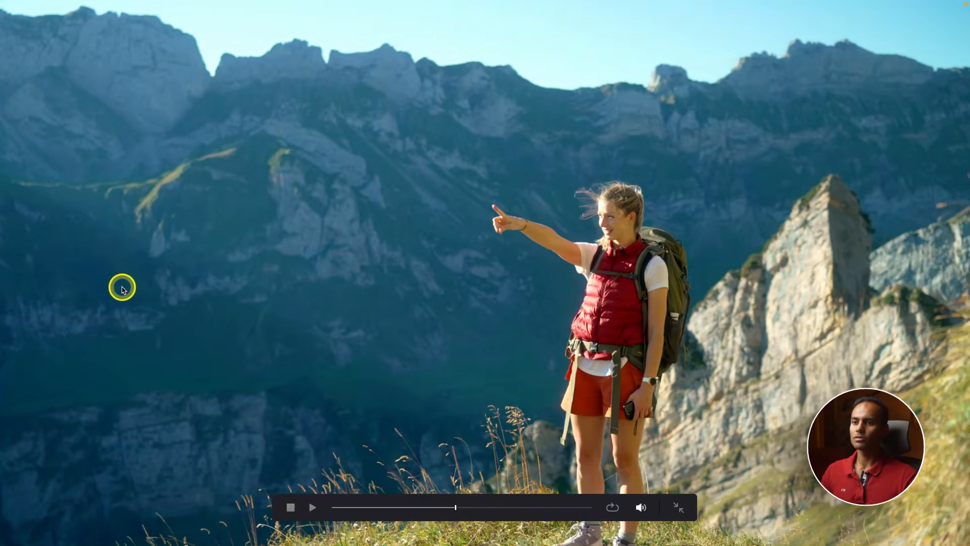
{"action": "key", "text": "ctrl+d"}
{"action": "key", "text": "ctrl+d"}
{"action": "key", "text": "ctrl+d"}
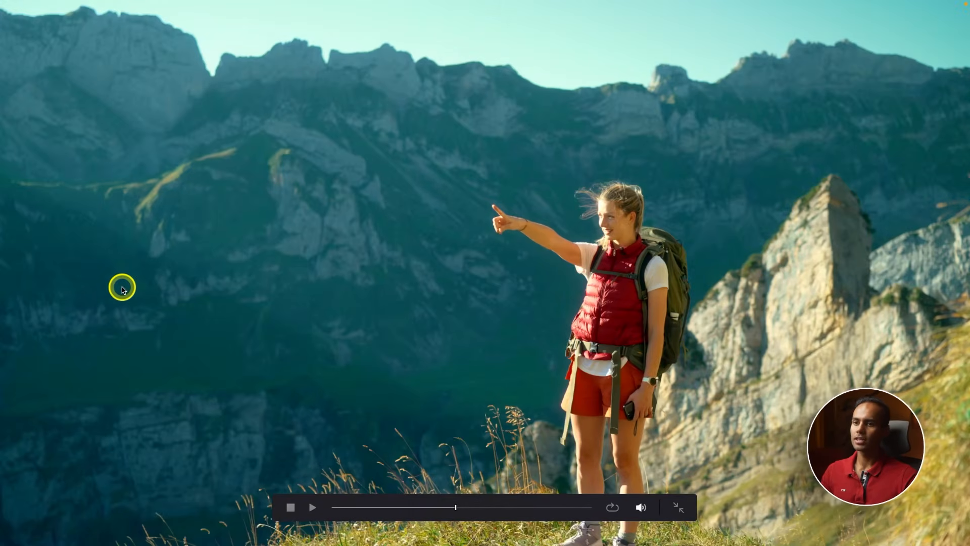
{"action": "key", "text": "ctrl+f"}
{"action": "left_click_drag", "start_coordinate": [656, 244], "coordinate": [666, 264]}
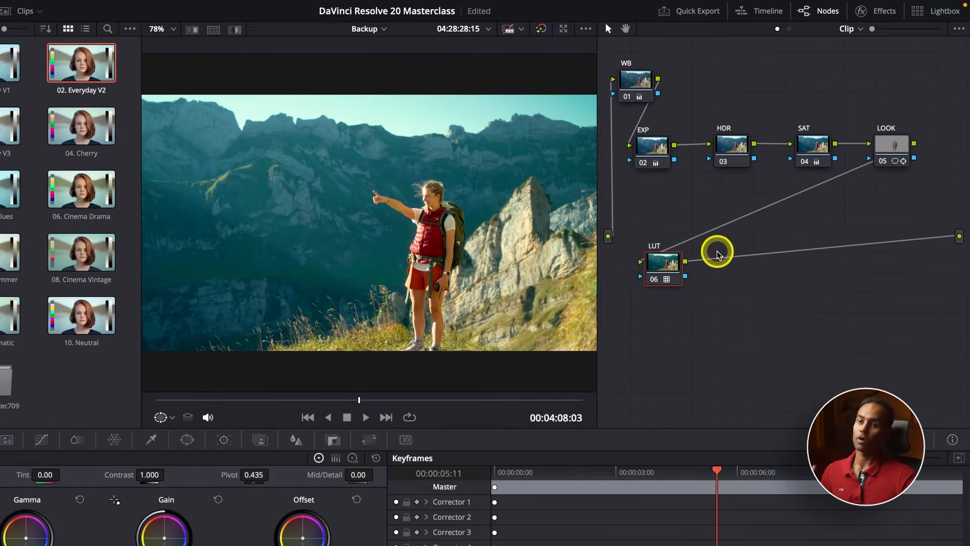
Toggle the WB, EXP, HDR, SAT and LOOK nodes off and back on to compare the LUT's result full screen.
{"action": "left_click_drag", "start_coordinate": [926, 180], "coordinate": [637, 73]}
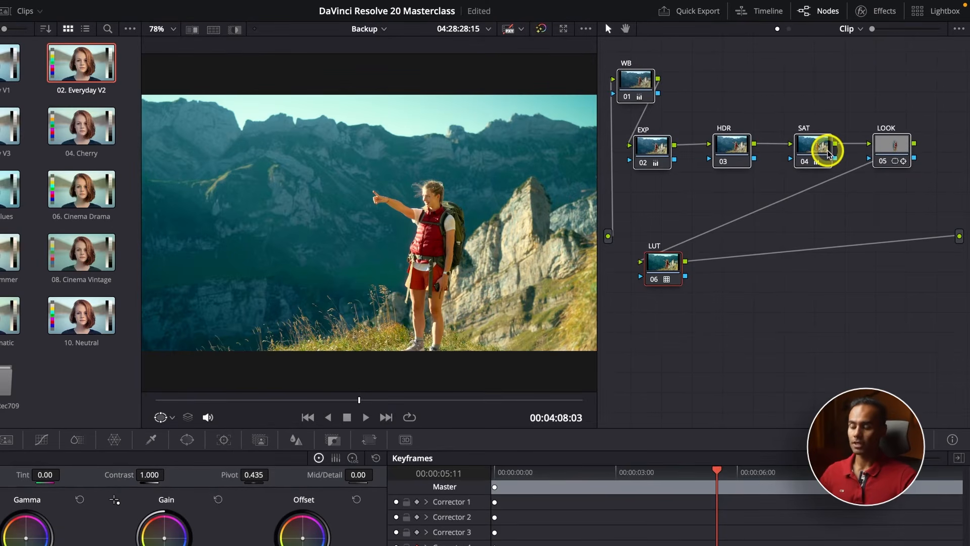
{"action": "key", "text": "ctrl+d"}
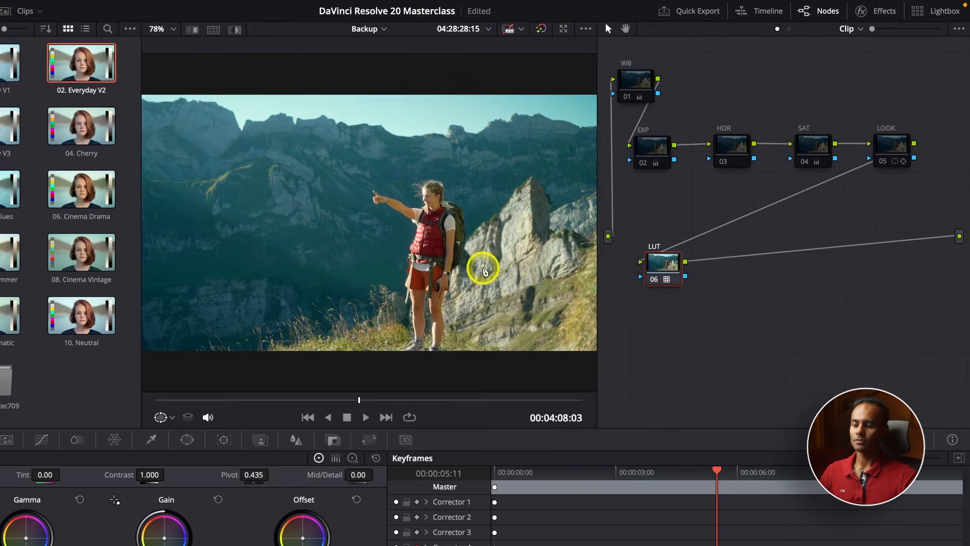
{"action": "key", "text": "ctrl+f"}
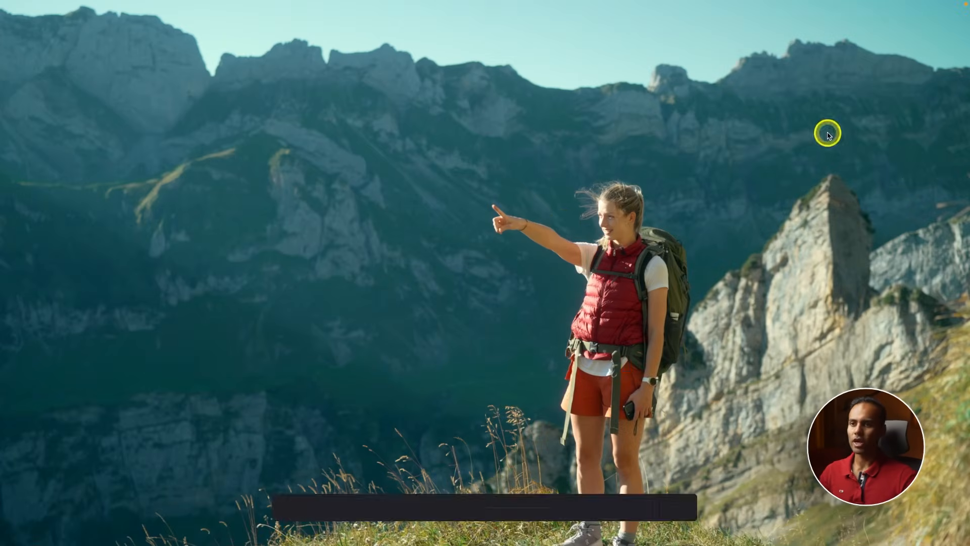
{"action": "key", "text": "Escape"}
{"action": "left_click_drag", "start_coordinate": [938, 178], "coordinate": [616, 65]}
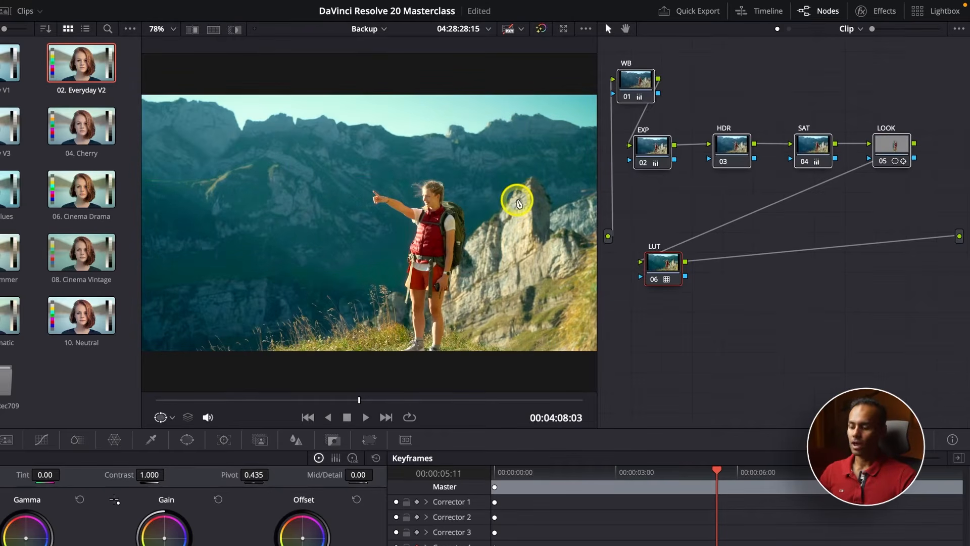
{"action": "key", "text": "ctrl+f"}
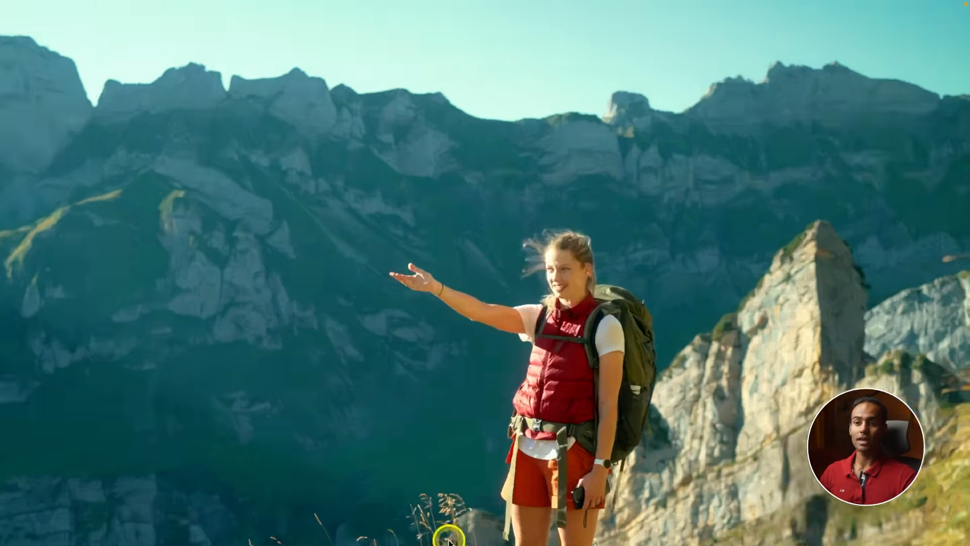
Lower the LUT node's key output gain to 0.561 to soften the Everyday V2 LUT.
{"action": "key", "text": "Escape"}
{"action": "left_click", "coordinate": [666, 273]}
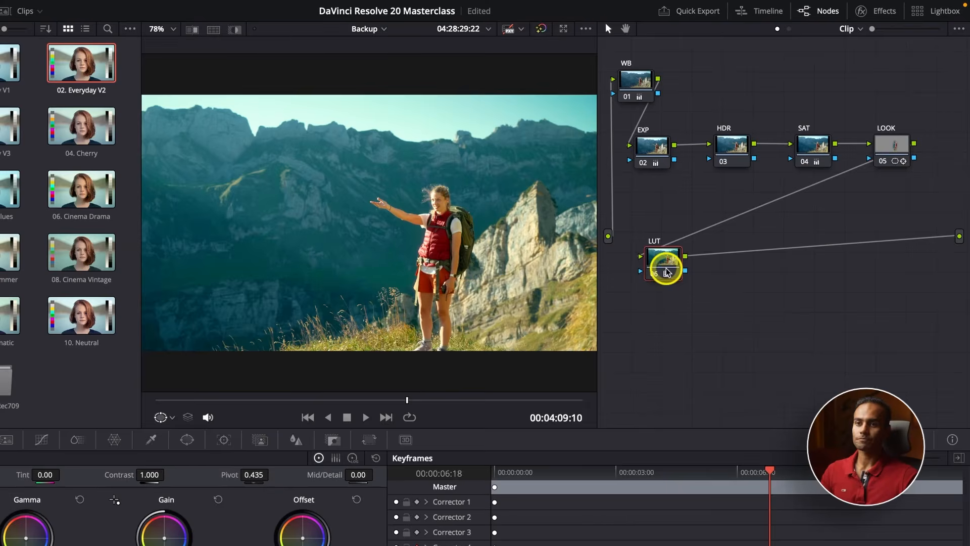
{"action": "left_click_drag", "start_coordinate": [667, 272], "coordinate": [663, 256]}
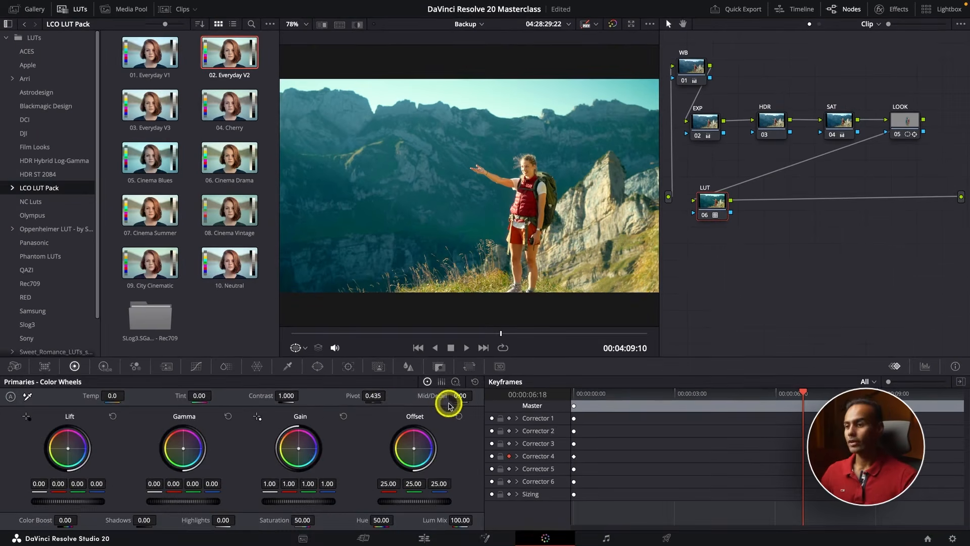
{"action": "left_click", "coordinate": [334, 440]}
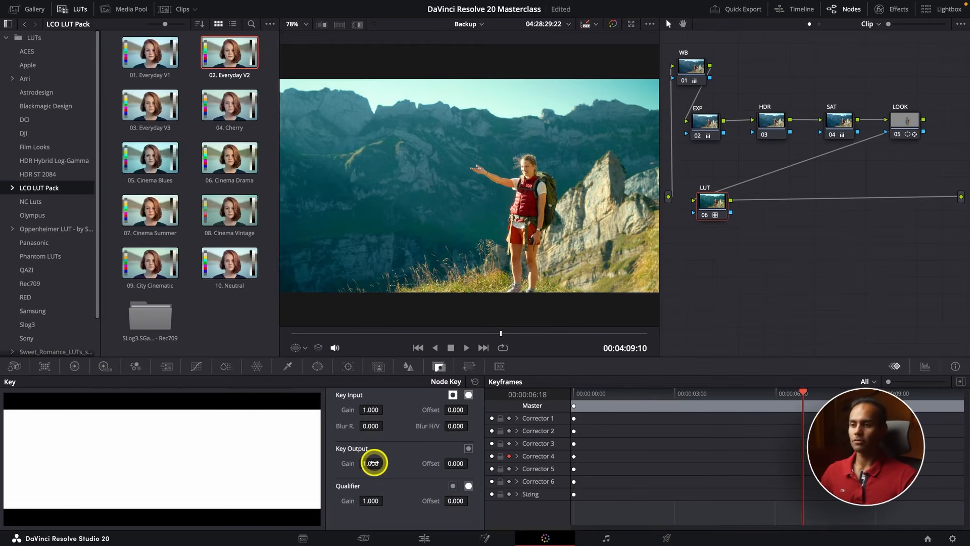
{"action": "left_click_drag", "start_coordinate": [373, 462], "coordinate": [89, 449]}
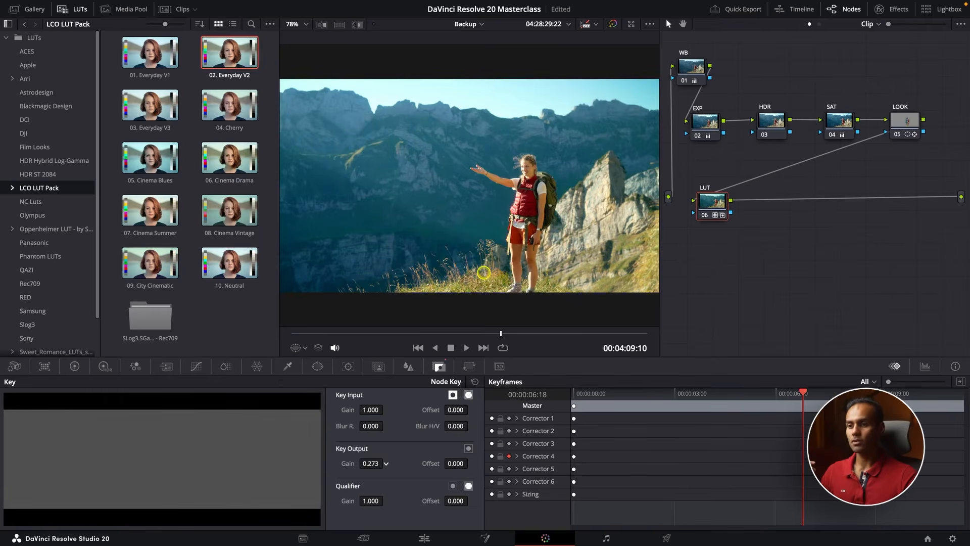
{"action": "left_click_drag", "start_coordinate": [483, 273], "coordinate": [629, 275]}
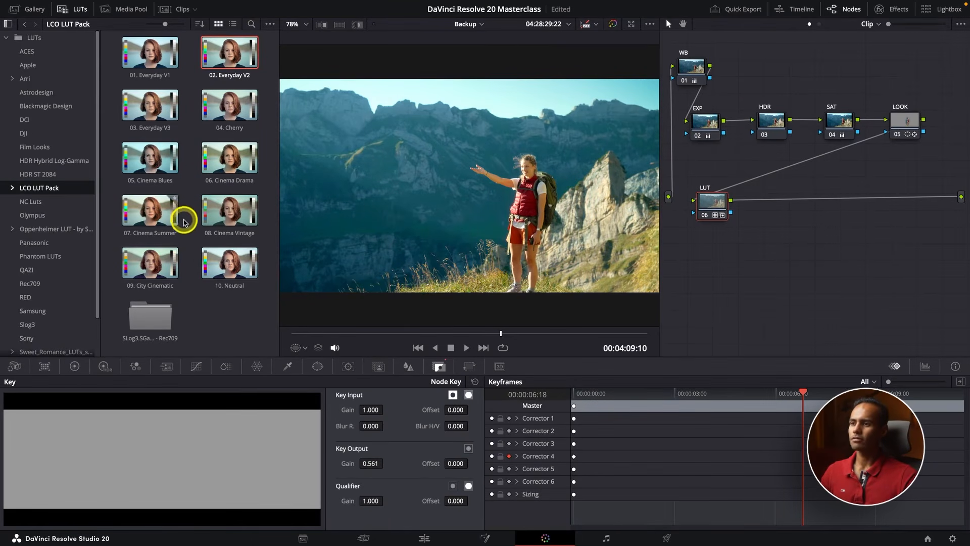
Reset the LUT node's key output gain to 1.000, review 07. Cinema Summer full screen, and replace it with the 08. Cinema Vintage LUT.
{"action": "left_click", "coordinate": [180, 223]}
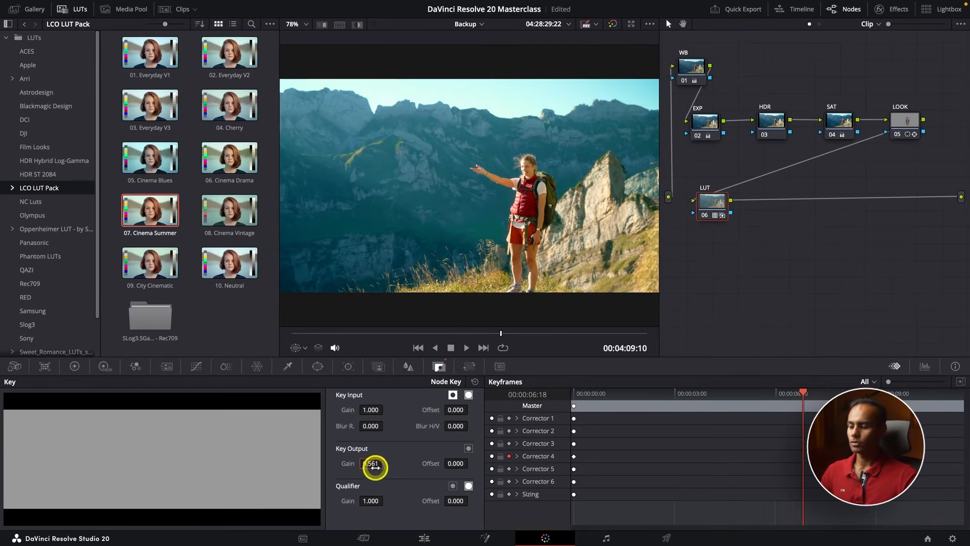
{"action": "left_click_drag", "start_coordinate": [375, 466], "coordinate": [393, 479]}
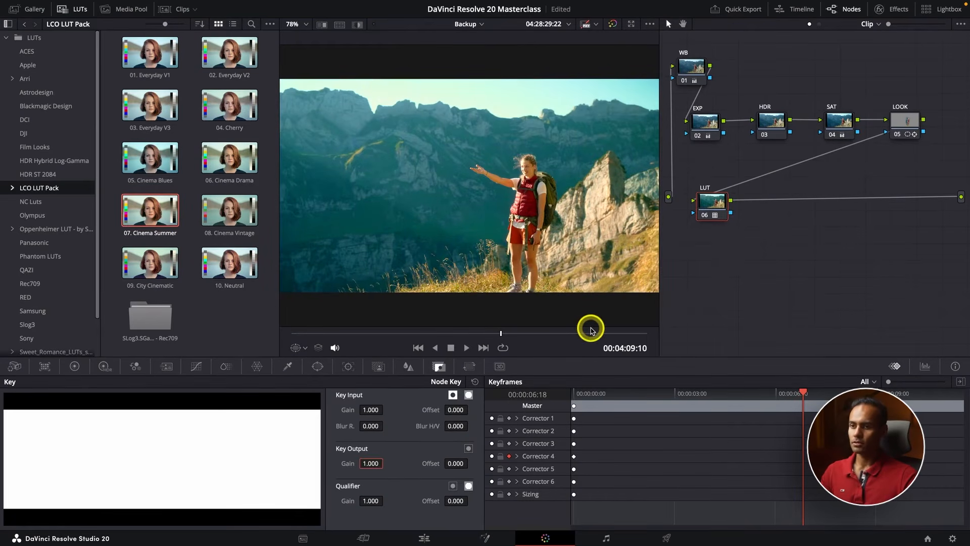
{"action": "key", "text": "ctrl+f"}
{"action": "left_click", "coordinate": [429, 508]}
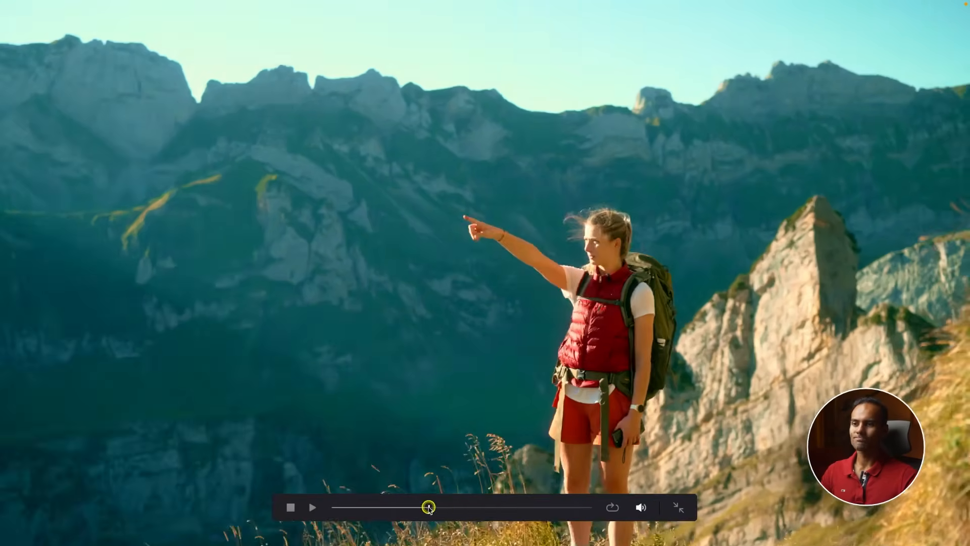
{"action": "left_click_drag", "start_coordinate": [428, 507], "coordinate": [509, 508]}
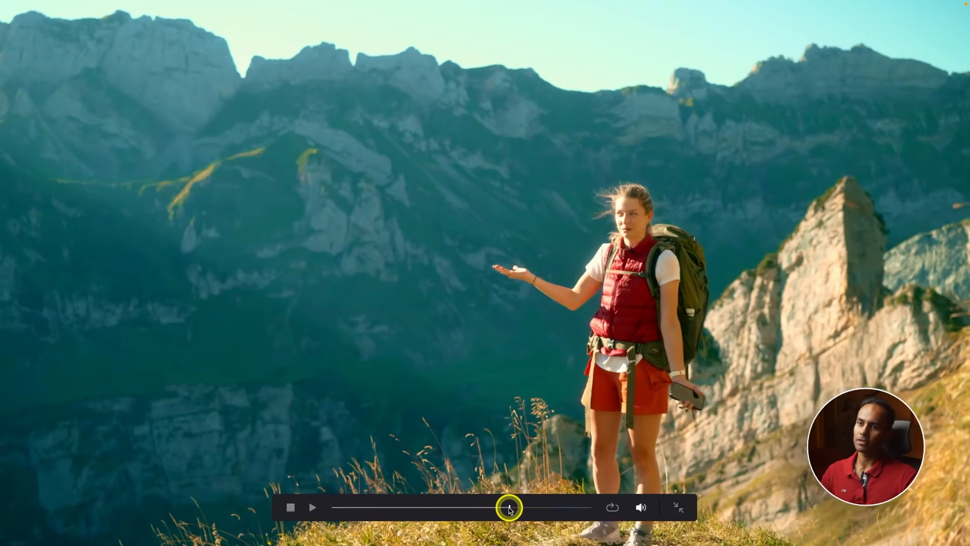
{"action": "key", "text": "Escape"}
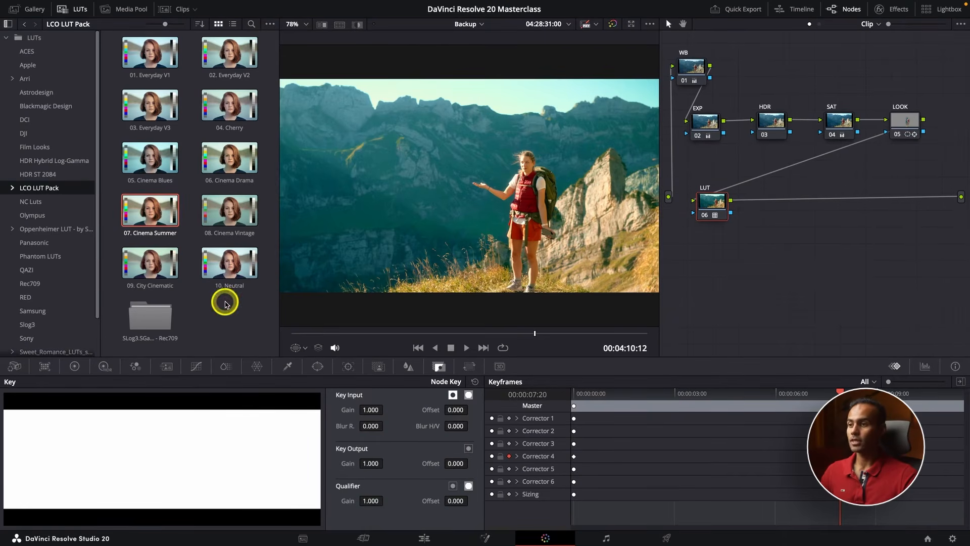
{"action": "left_click", "coordinate": [142, 270]}
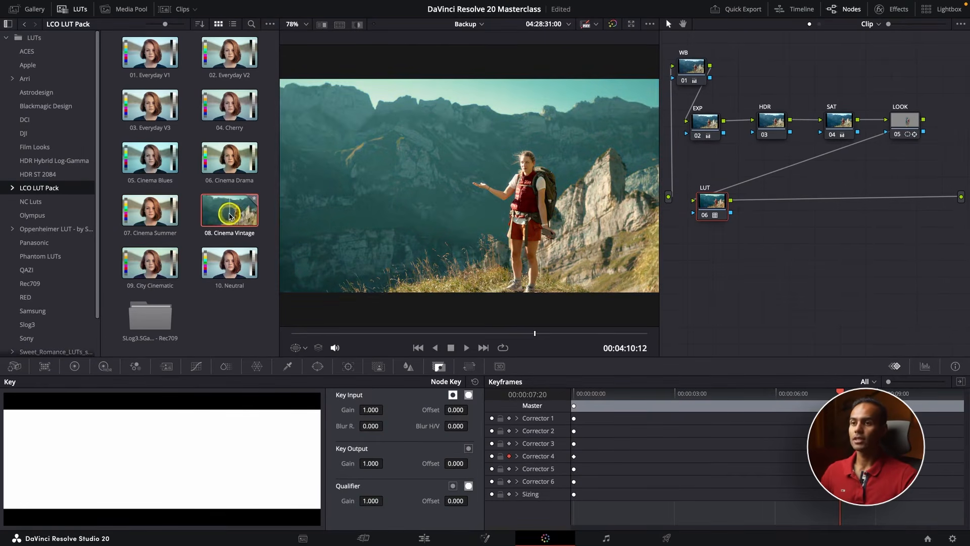
On the following red-jacket clip, add a serial node after the final mixer node and label it LUT.
{"action": "left_click", "coordinate": [484, 348]}
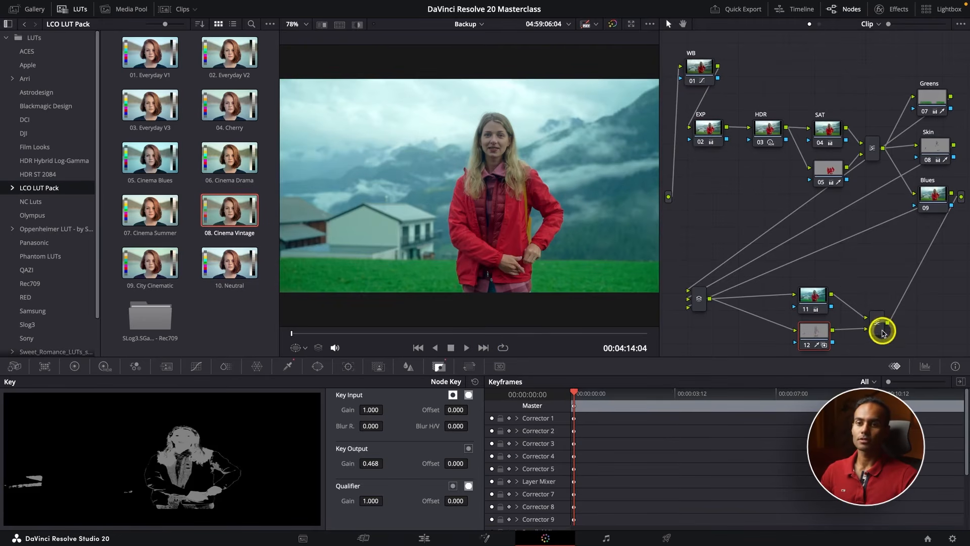
{"action": "left_click_drag", "start_coordinate": [883, 333], "coordinate": [872, 315]}
{"action": "key", "text": "alt+s"}
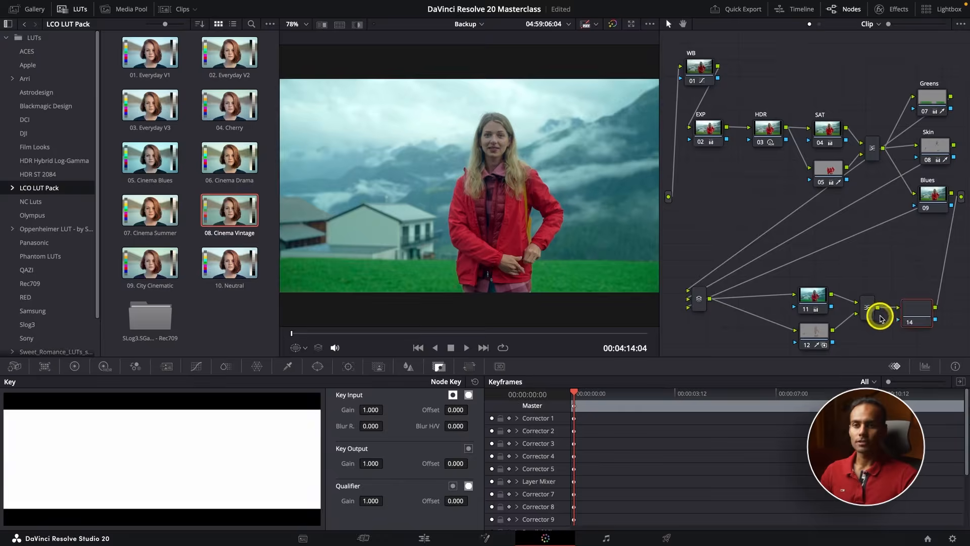
{"action": "right_click", "coordinate": [909, 315]}
{"action": "left_click", "coordinate": [932, 334]}
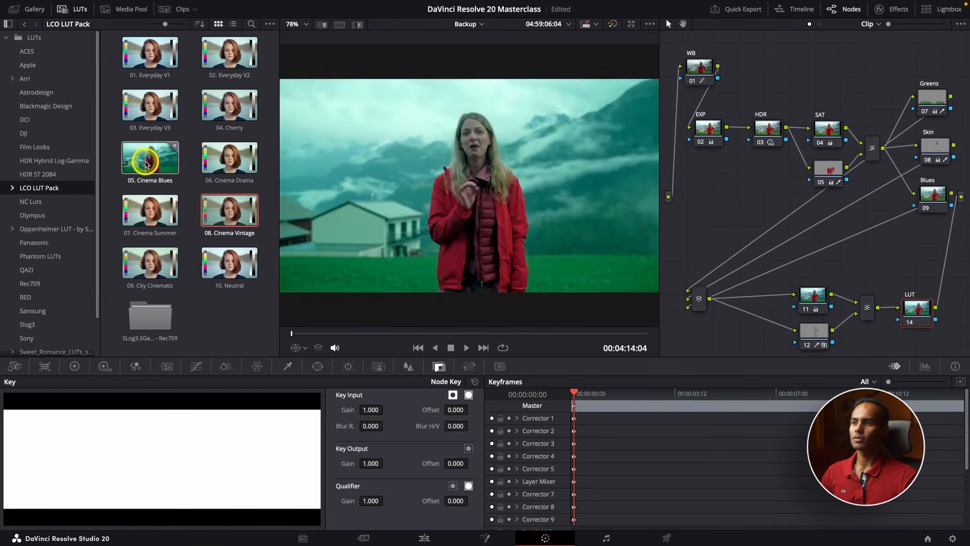
Apply the 03. Everyday V3 LUT to the LUT node, inspect it full screen, and preview alternatives from the Rec709 LUT folder.
{"action": "right_click", "coordinate": [142, 118]}
{"action": "left_click", "coordinate": [172, 124]}
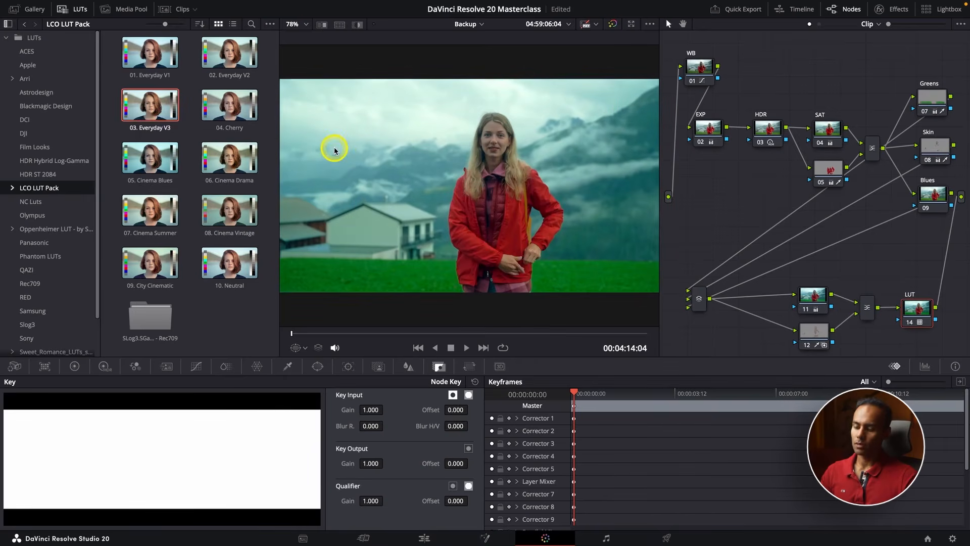
{"action": "key", "text": "p"}
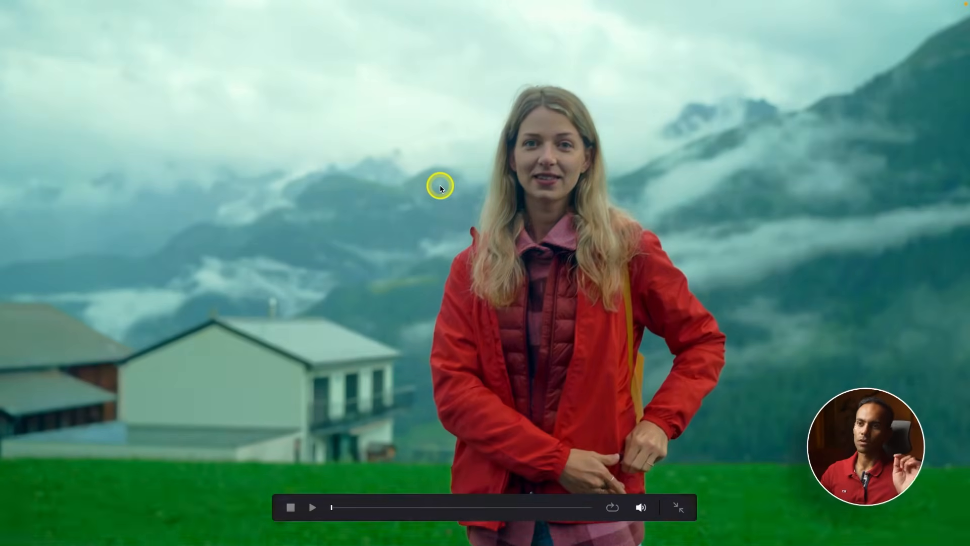
{"action": "key", "text": "p"}
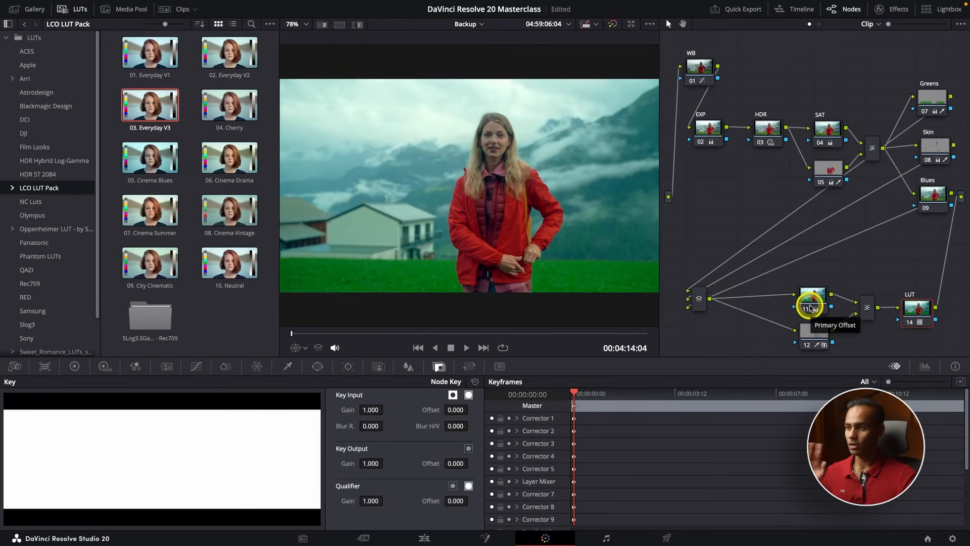
{"action": "left_click", "coordinate": [70, 281]}
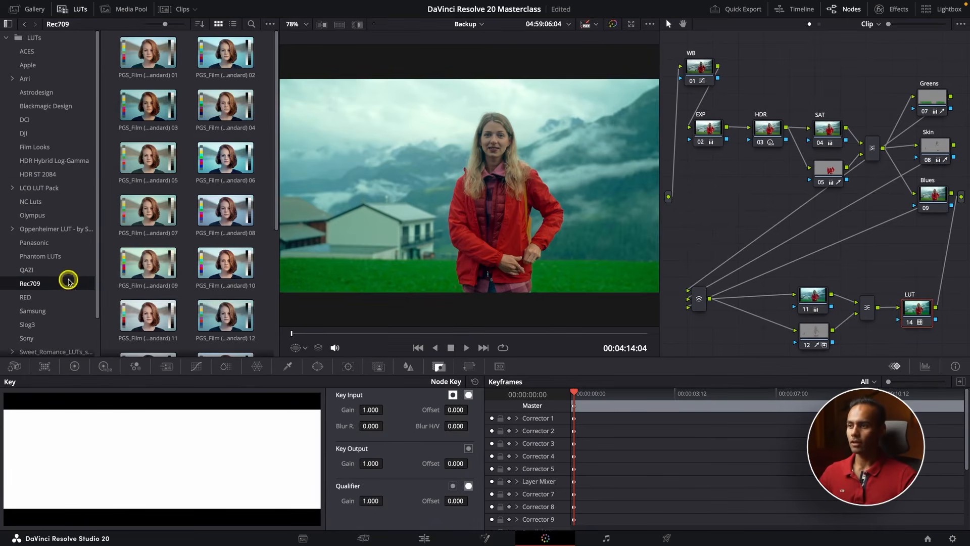
{"action": "scroll", "coordinate": [106, 290], "scroll_direction": "down", "scroll_amount": 4}
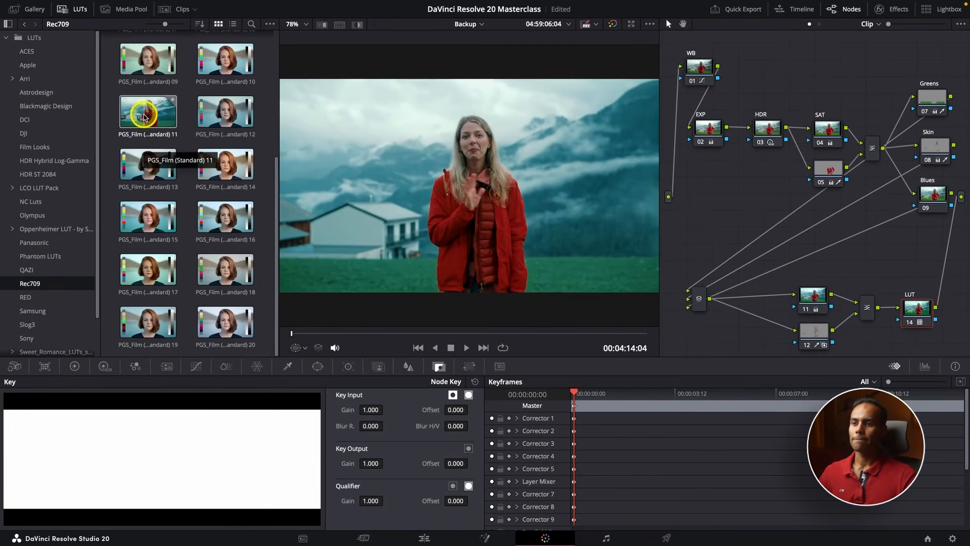
Look through the clips in the edit timeline and open the C2832.MP4 lake clip for color grading.
{"action": "left_click", "coordinate": [423, 537]}
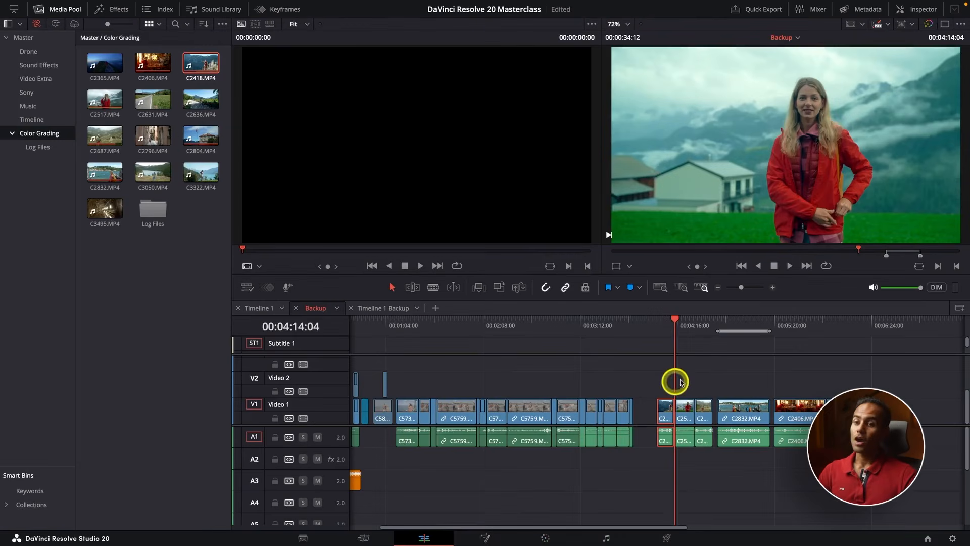
{"action": "mouse_move", "coordinate": [692, 335]}
{"action": "left_mouse_down"}
{"action": "mouse_move", "coordinate": [675, 328]}
{"action": "mouse_move", "coordinate": [683, 334]}
{"action": "left_mouse_up"}
{"action": "left_click", "coordinate": [701, 327]}
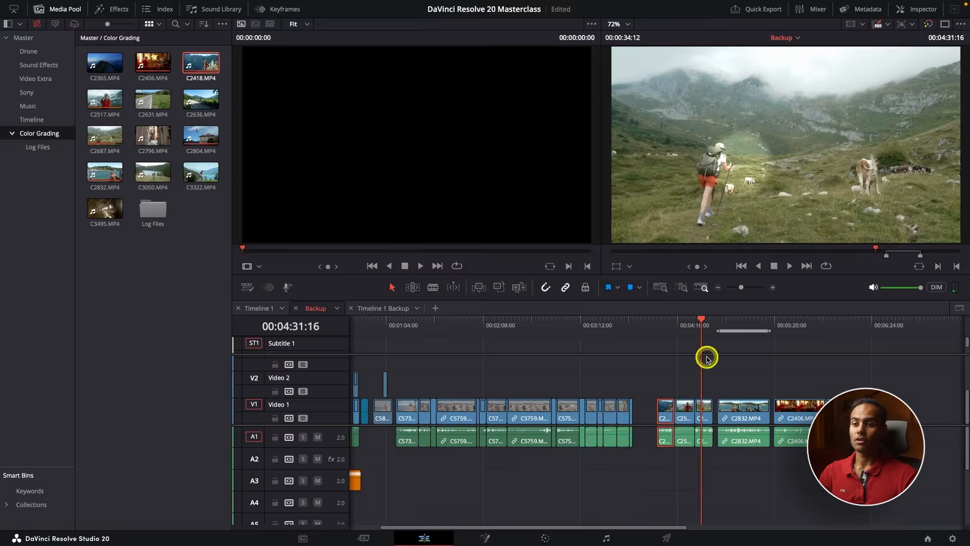
{"action": "left_click", "coordinate": [705, 409]}
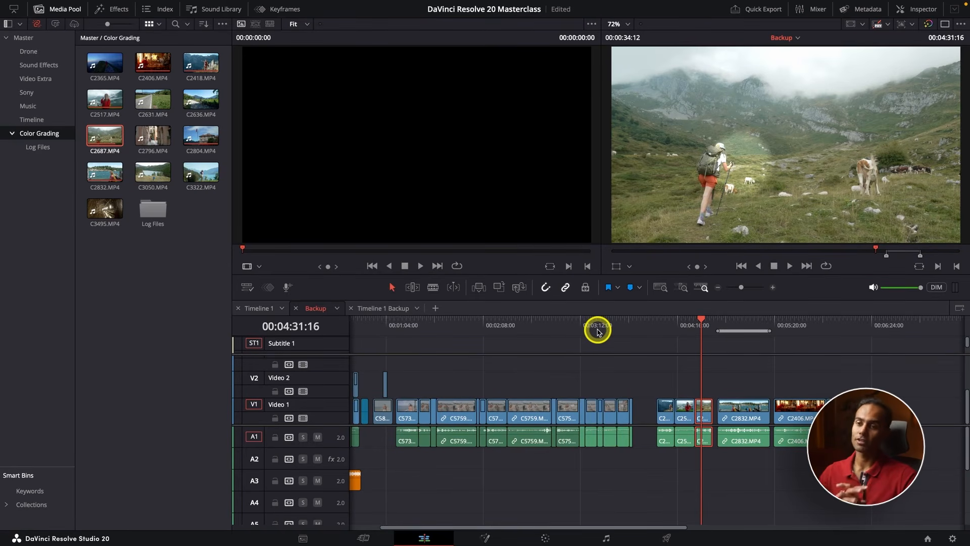
{"action": "left_click", "coordinate": [749, 318]}
{"action": "left_click", "coordinate": [752, 406]}
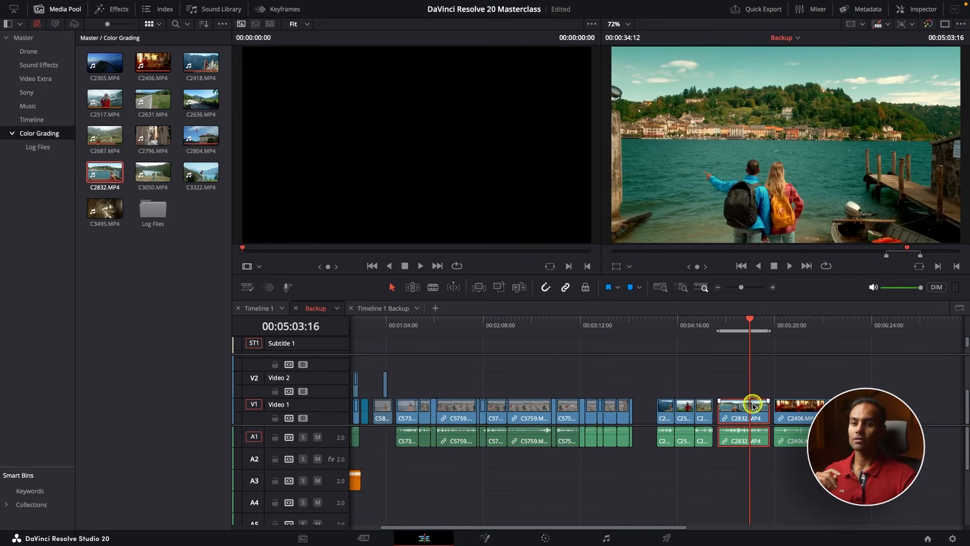
{"action": "left_click", "coordinate": [563, 530]}
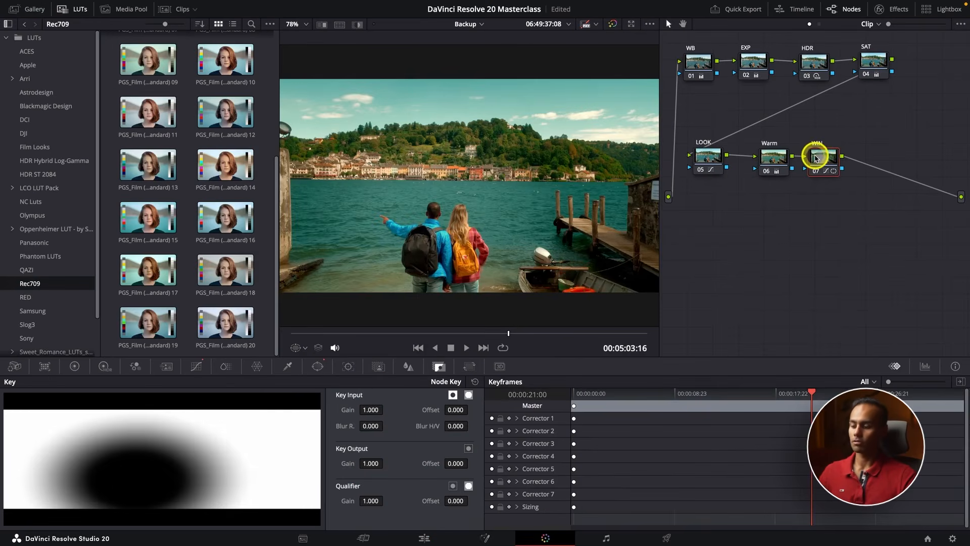
Add a serial node after the WIN node and show the stills gallery and the clip thumbnails.
{"action": "key", "text": "alt+s"}
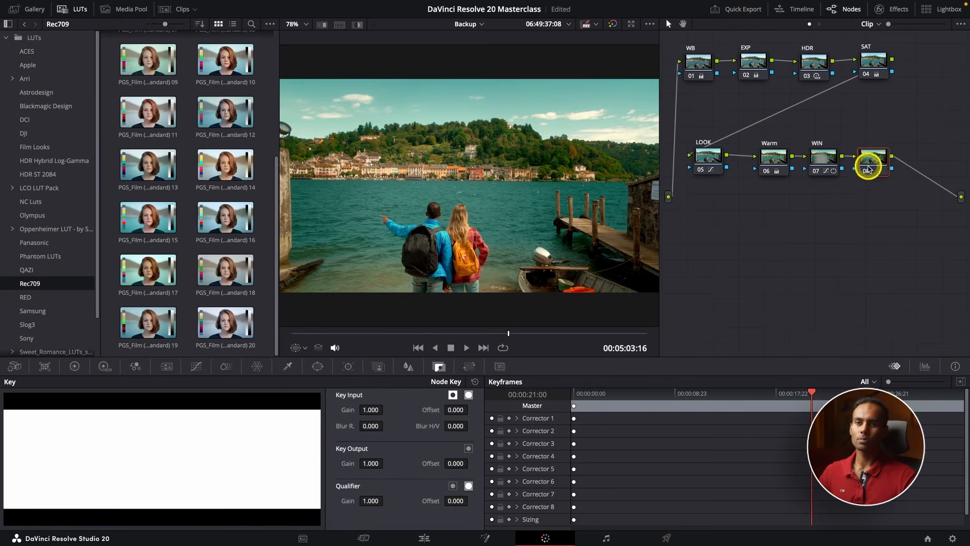
{"action": "key", "text": "ctrl+alt+g"}
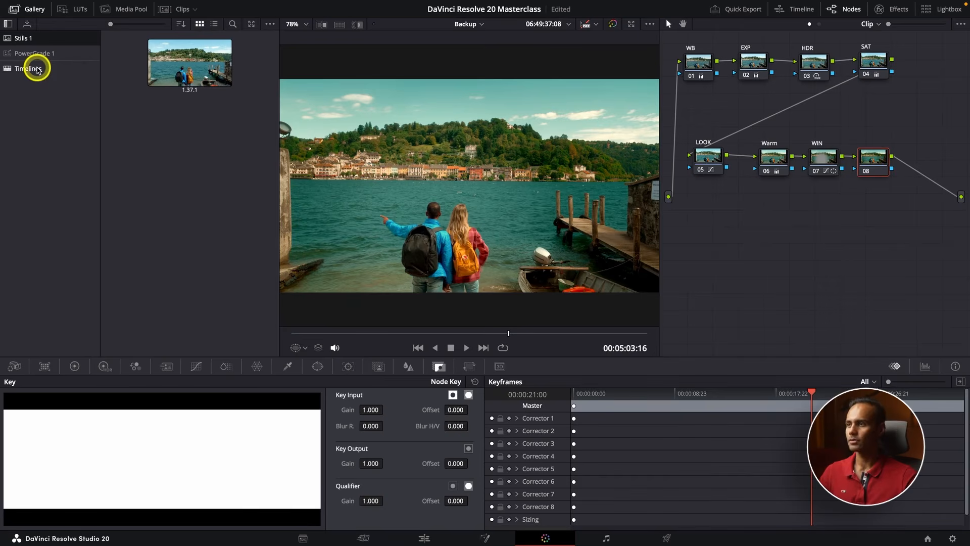
{"action": "left_click", "coordinate": [177, 9]}
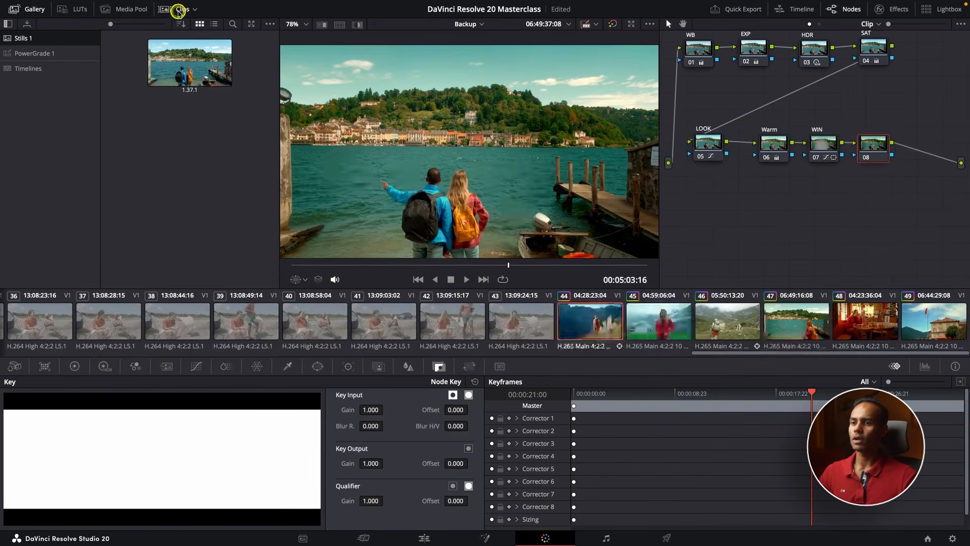
Copy the grade from hiker clip 44 onto lake clip 47, and check the LUT node's effect along the clip.
{"action": "key", "text": "Up"}
{"action": "key", "text": "Up"}
{"action": "key", "text": "Up"}
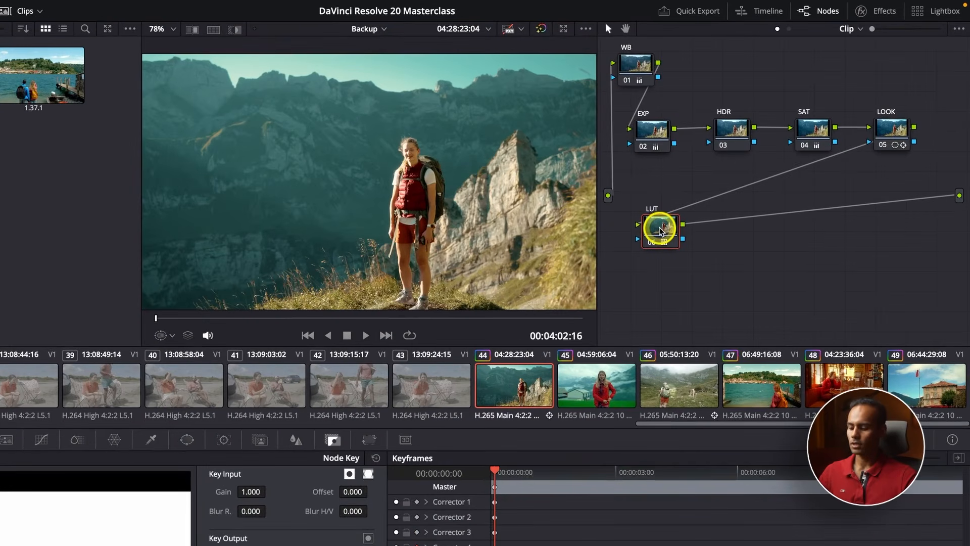
{"action": "key", "text": "ctrl+c"}
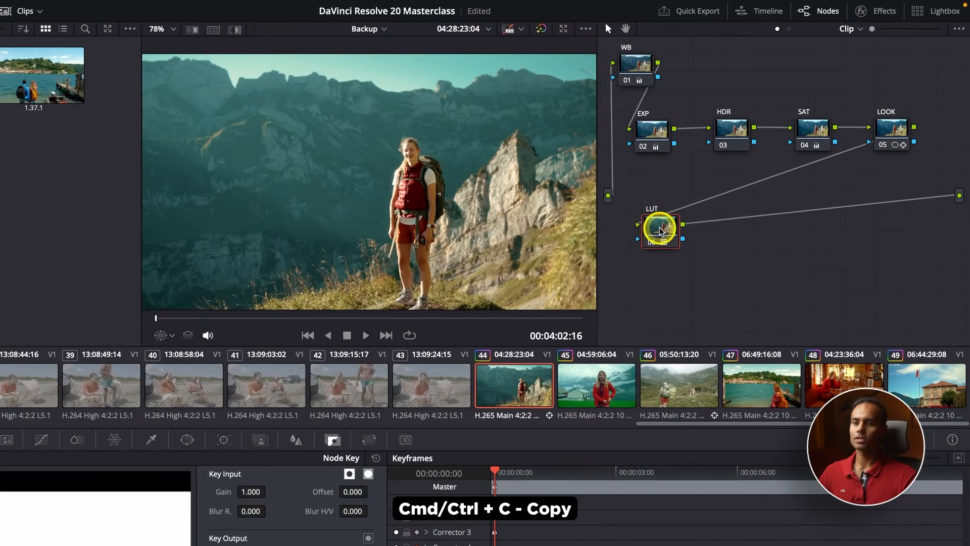
{"action": "left_click", "coordinate": [783, 392]}
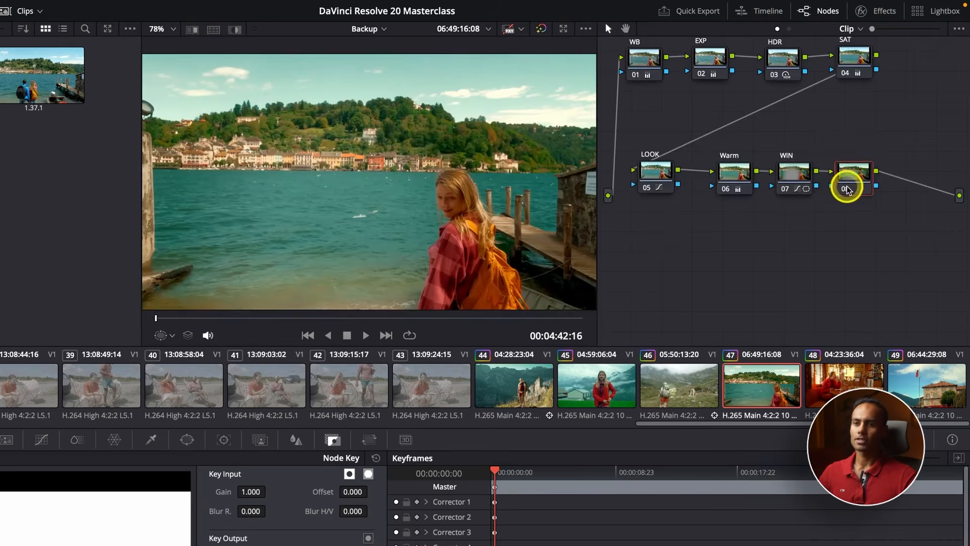
{"action": "key", "text": "ctrl+v"}
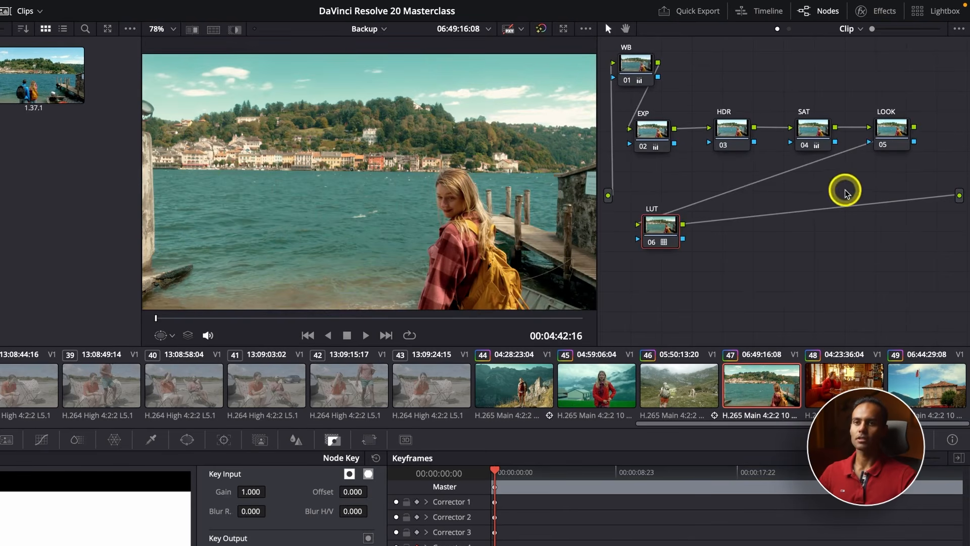
{"action": "left_click_drag", "start_coordinate": [666, 230], "coordinate": [695, 238]}
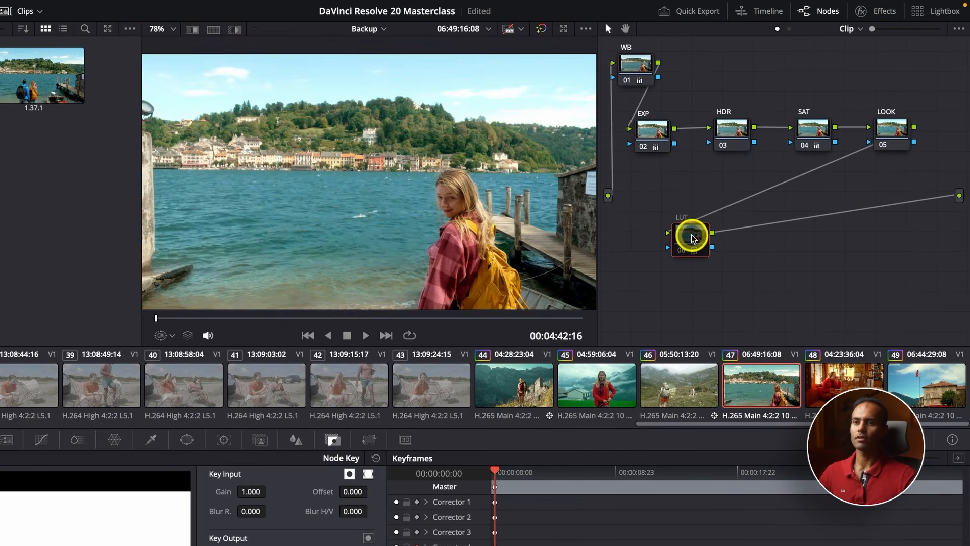
{"action": "left_click_drag", "start_coordinate": [426, 317], "coordinate": [453, 319]}
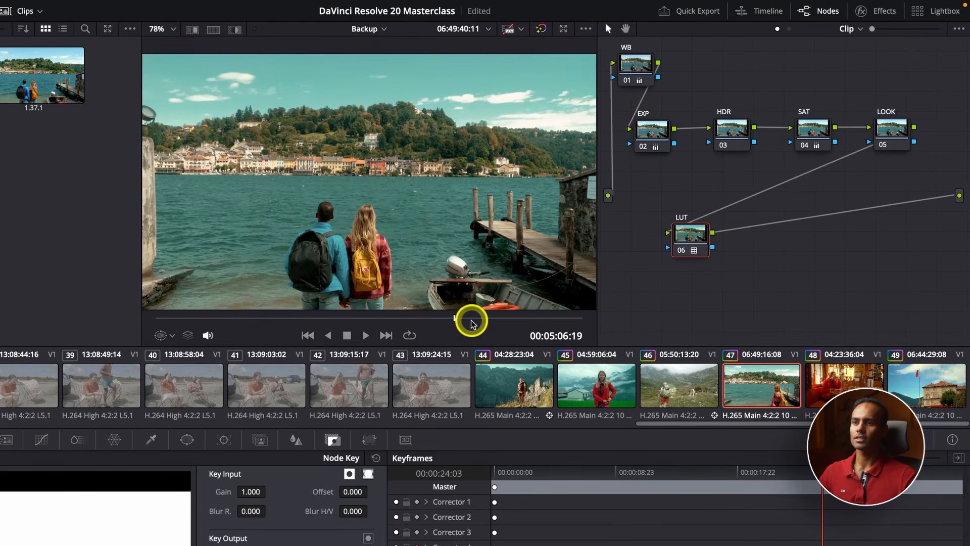
Return to hiker clip 44 and reapply its grade to lake clip 47.
{"action": "left_click", "coordinate": [608, 397]}
{"action": "left_click", "coordinate": [546, 386]}
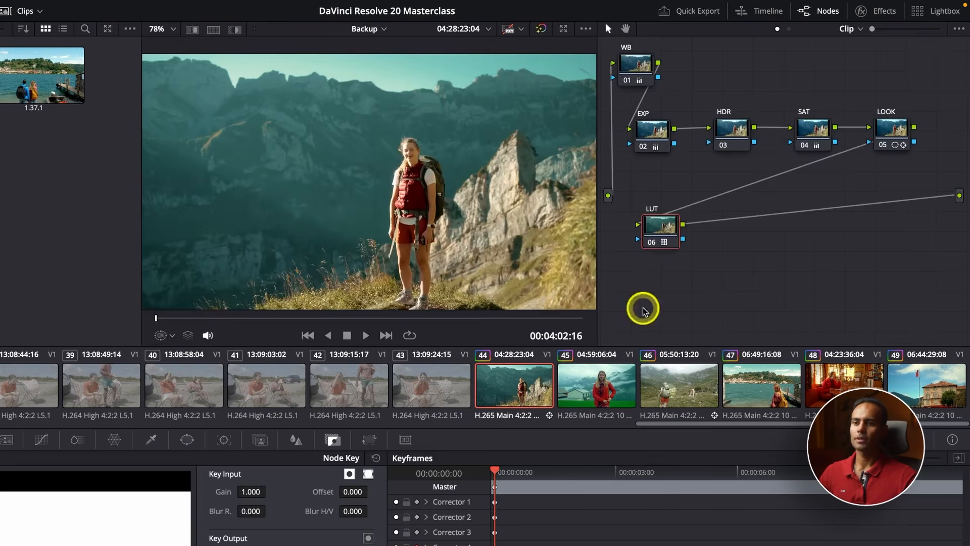
{"action": "left_click", "coordinate": [775, 390]}
{"action": "right_click", "coordinate": [815, 273]}
{"action": "left_click", "coordinate": [793, 282]}
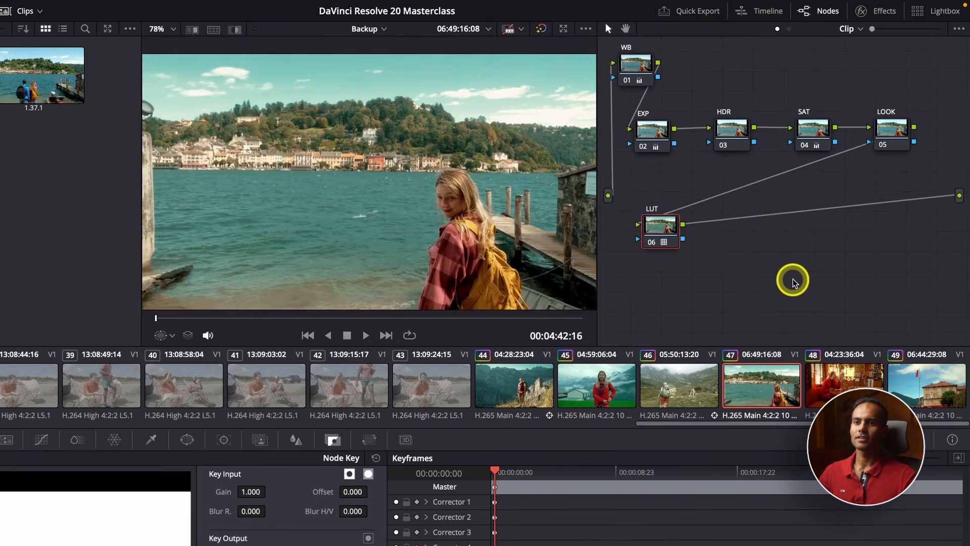
Check the reapplied grade further along lake clip 47 and disable its SAT node.
{"action": "left_click_drag", "start_coordinate": [859, 182], "coordinate": [864, 202]}
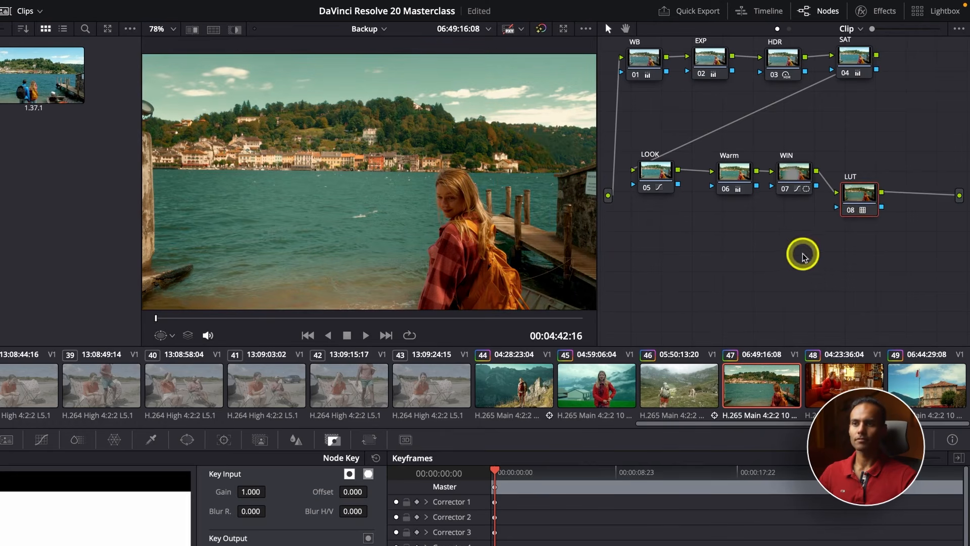
{"action": "left_click_drag", "start_coordinate": [364, 318], "coordinate": [412, 319]}
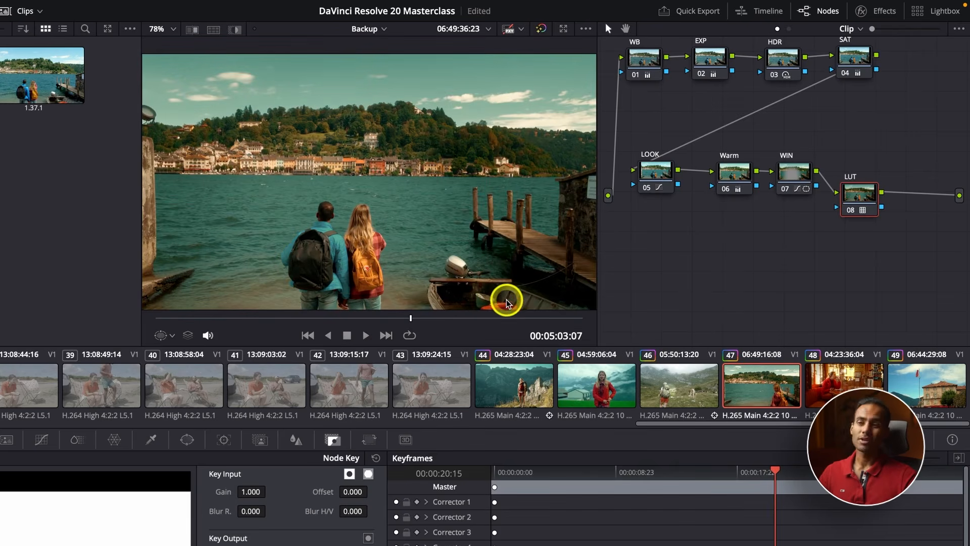
{"action": "scroll", "coordinate": [737, 255], "scroll_direction": "up", "scroll_amount": 2}
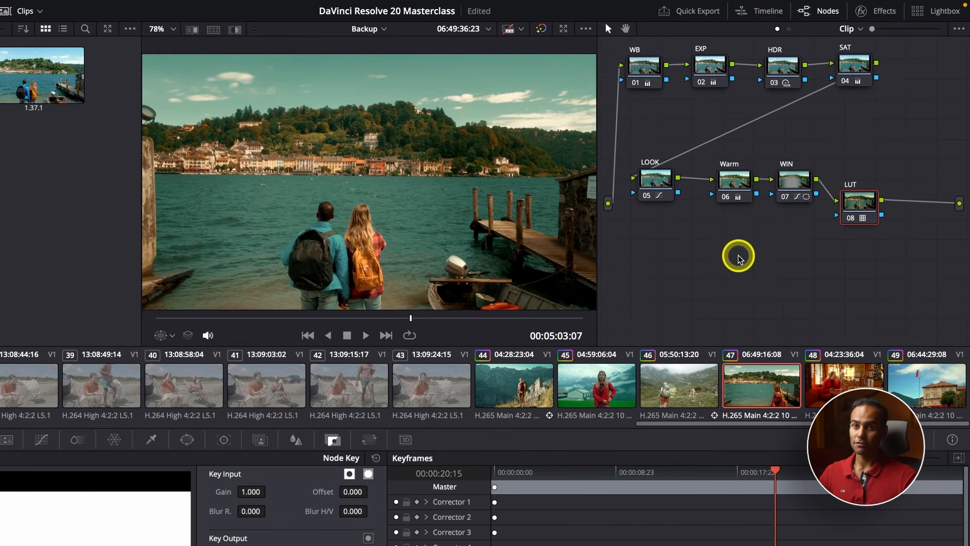
{"action": "left_click", "coordinate": [851, 82]}
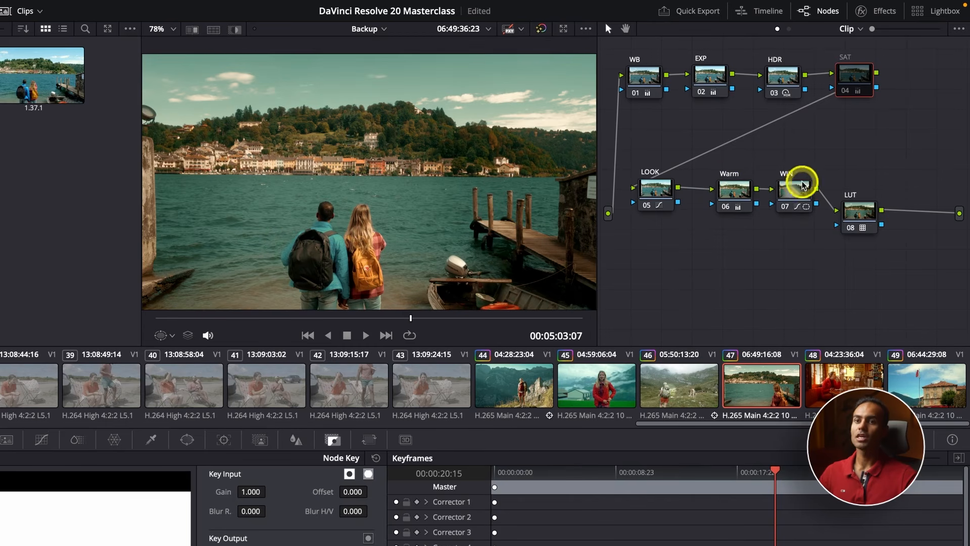
{"action": "left_click", "coordinate": [794, 195]}
On the EXP node, brighten the lake clip with Gain 1.17 and Shadows 49.50, with the parade scopes shown.
{"action": "left_click", "coordinate": [709, 77]}
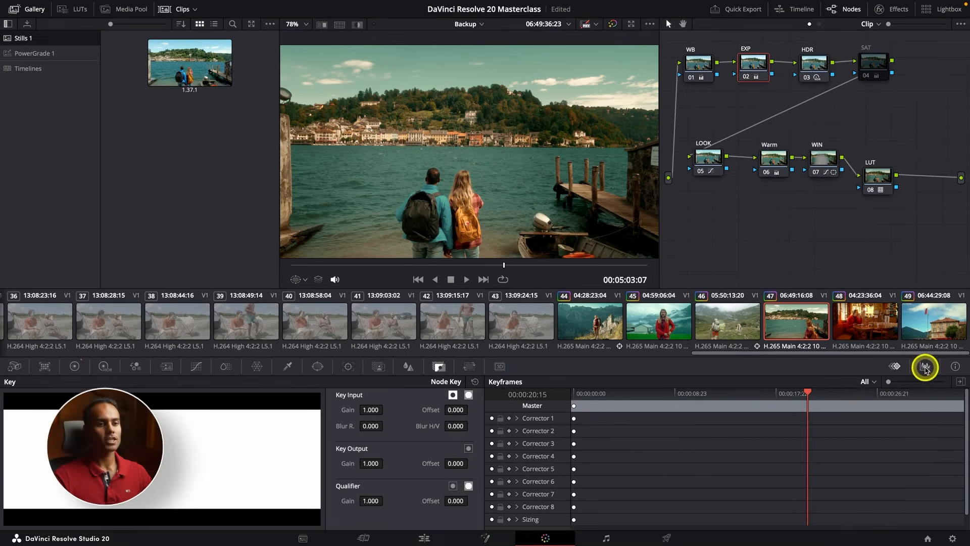
{"action": "left_click", "coordinate": [925, 367]}
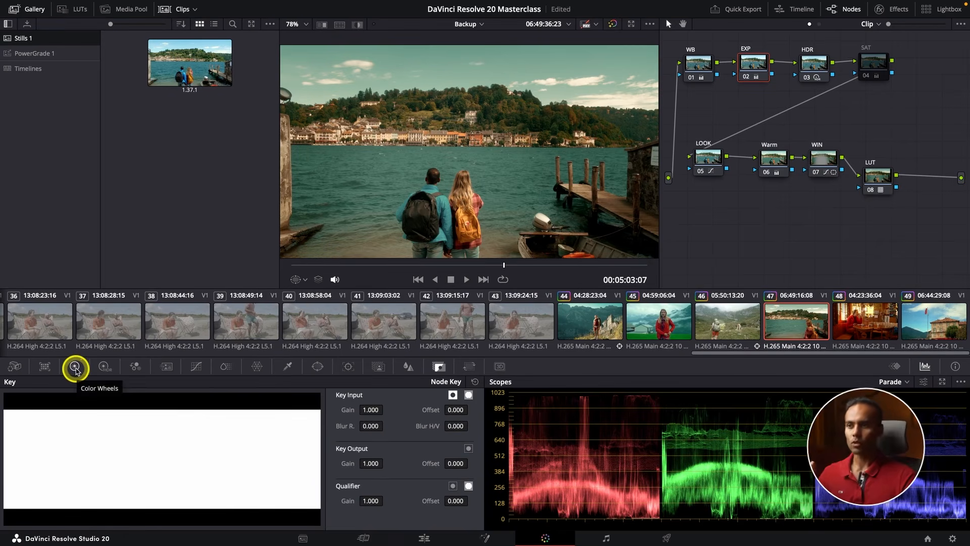
{"action": "left_click", "coordinate": [75, 367]}
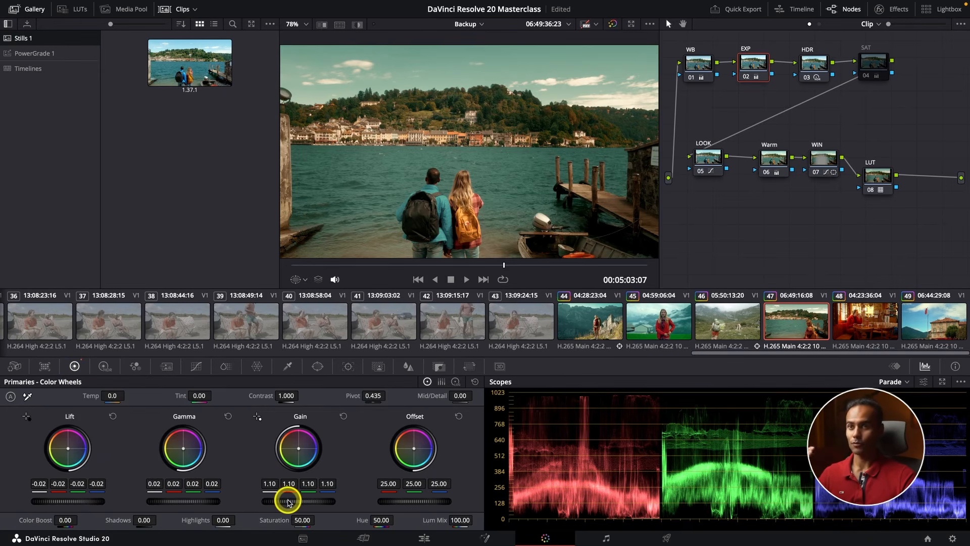
{"action": "left_click_drag", "start_coordinate": [288, 502], "coordinate": [315, 499]}
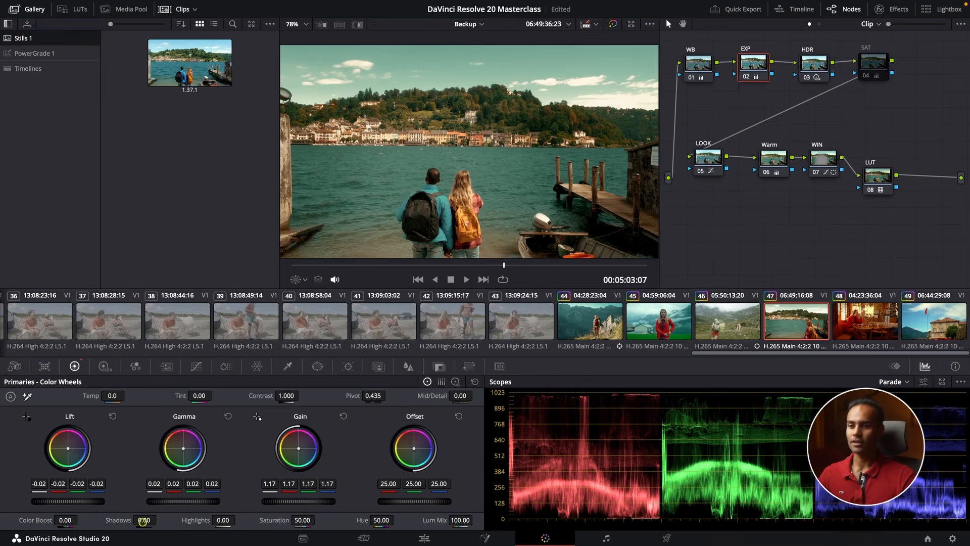
{"action": "left_click_drag", "start_coordinate": [143, 520], "coordinate": [191, 520]}
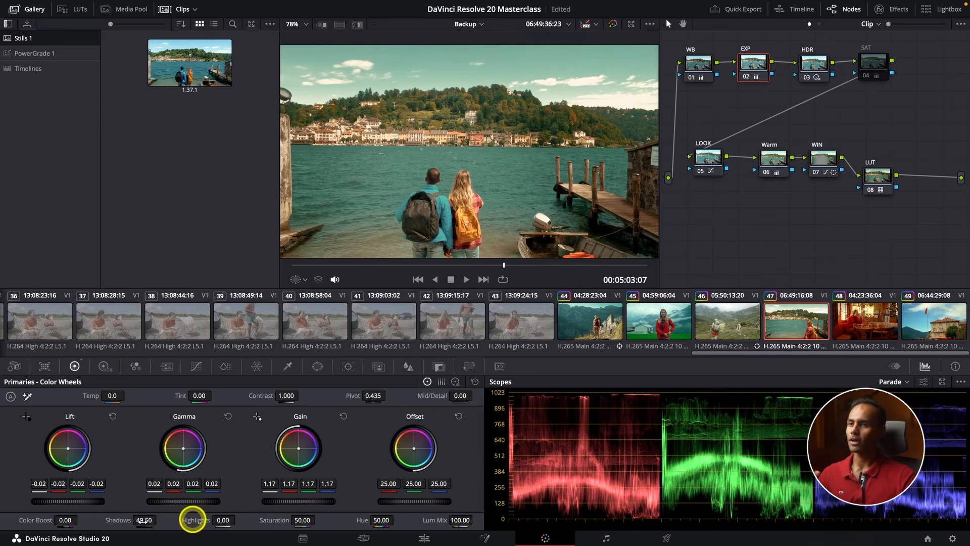
Select the LUT node and move it slightly up, closer in line with the WIN node.
{"action": "left_click", "coordinate": [880, 69]}
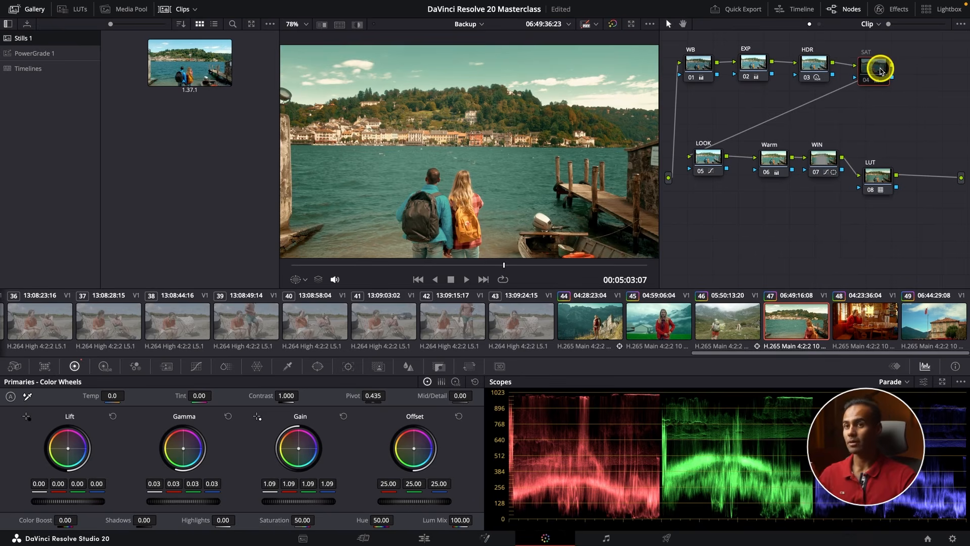
{"action": "left_click_drag", "start_coordinate": [858, 177], "coordinate": [857, 153]}
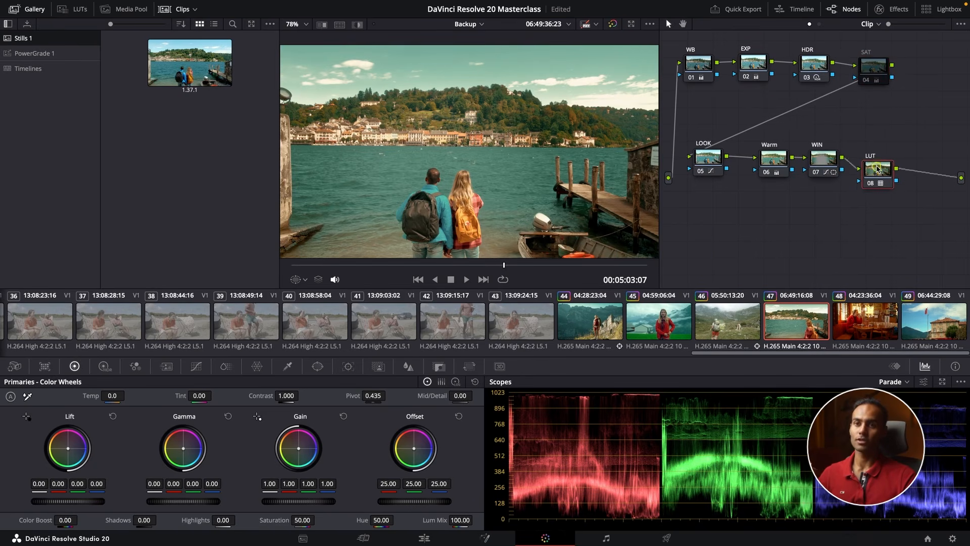